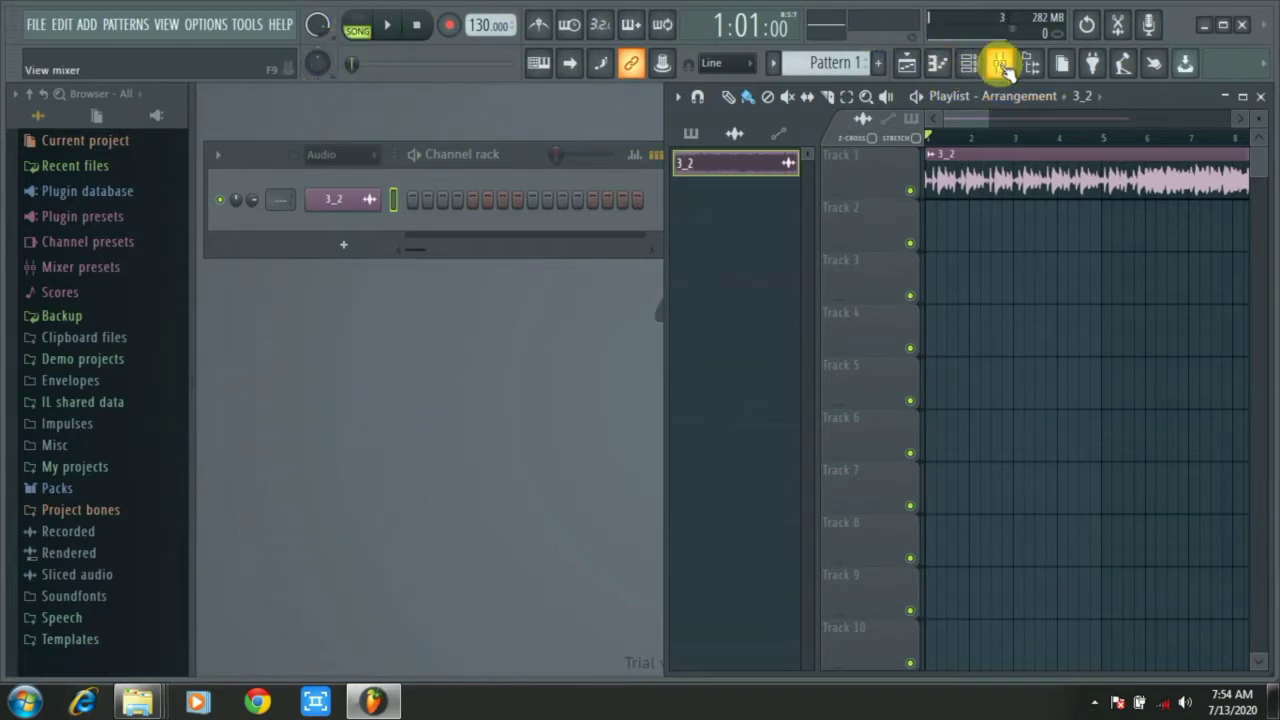
- Load ZGameEditor Visualizer into effect slot 2 of the mixer's Master track
click(1000, 65)
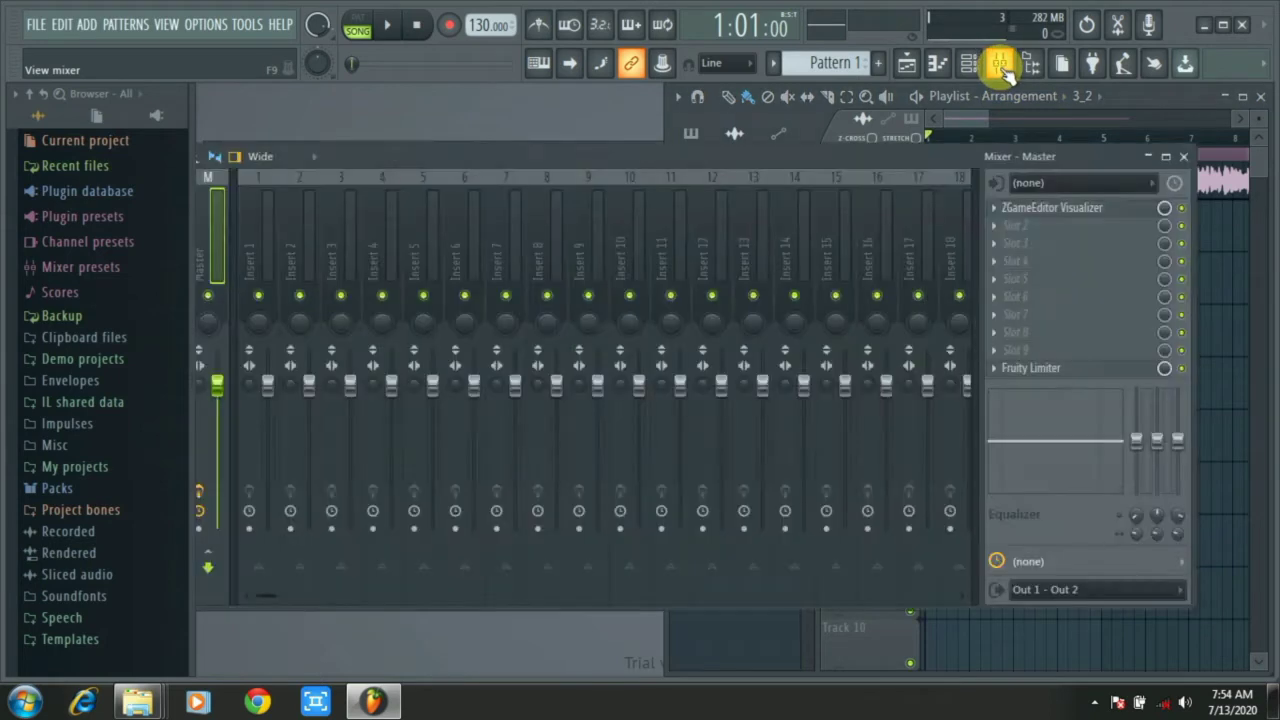
click(1119, 224)
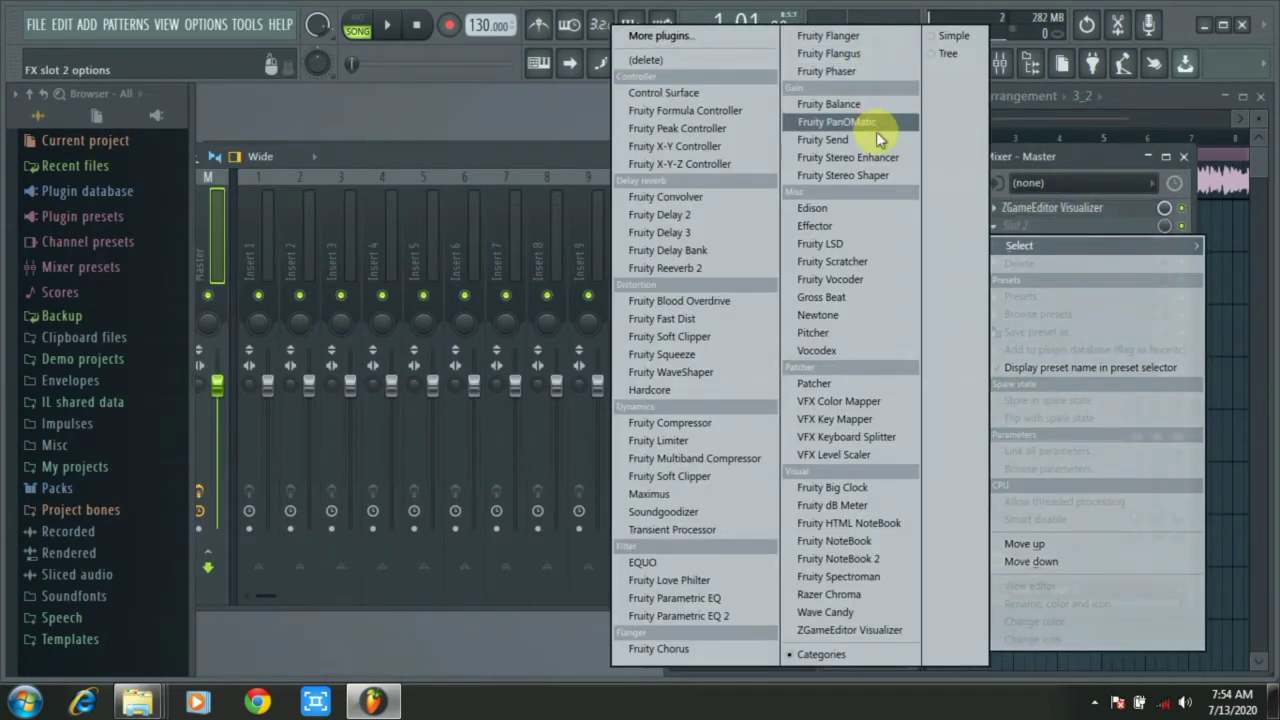
click(848, 632)
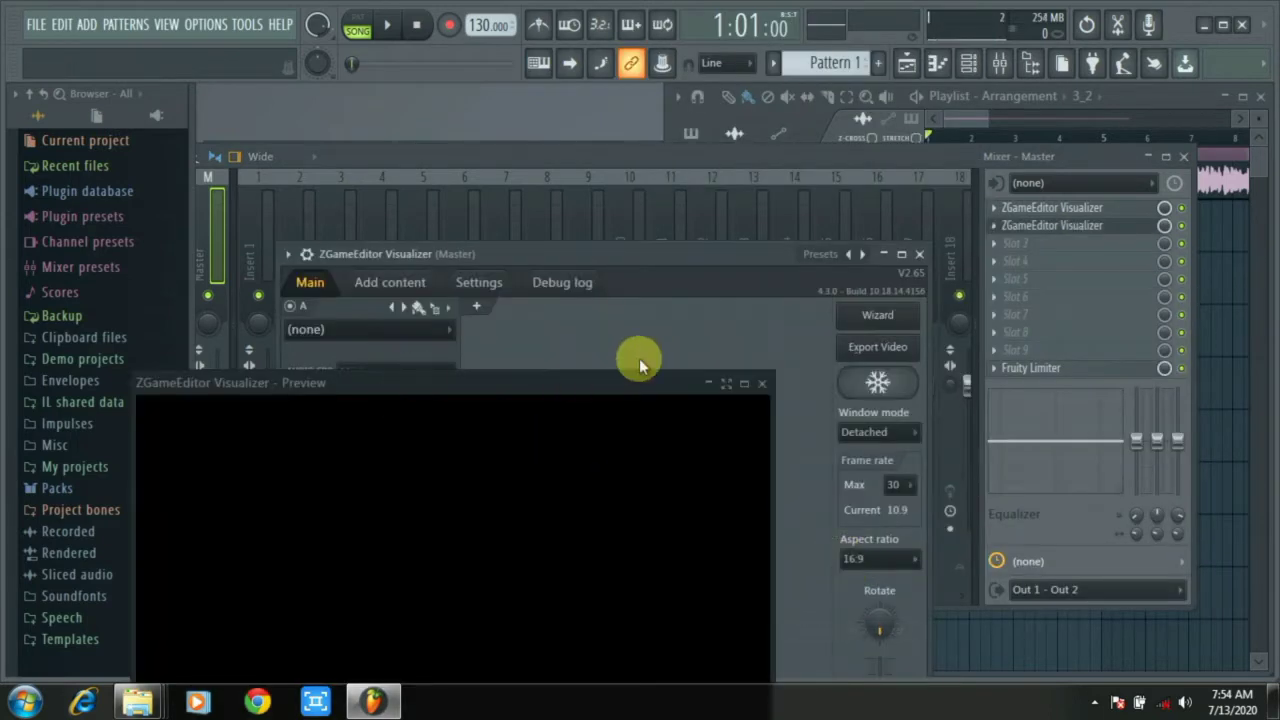
- Shrink the visualizer's preview window and arrange it side by side with the plugin's settings window
drag(611, 379, 629, 152)
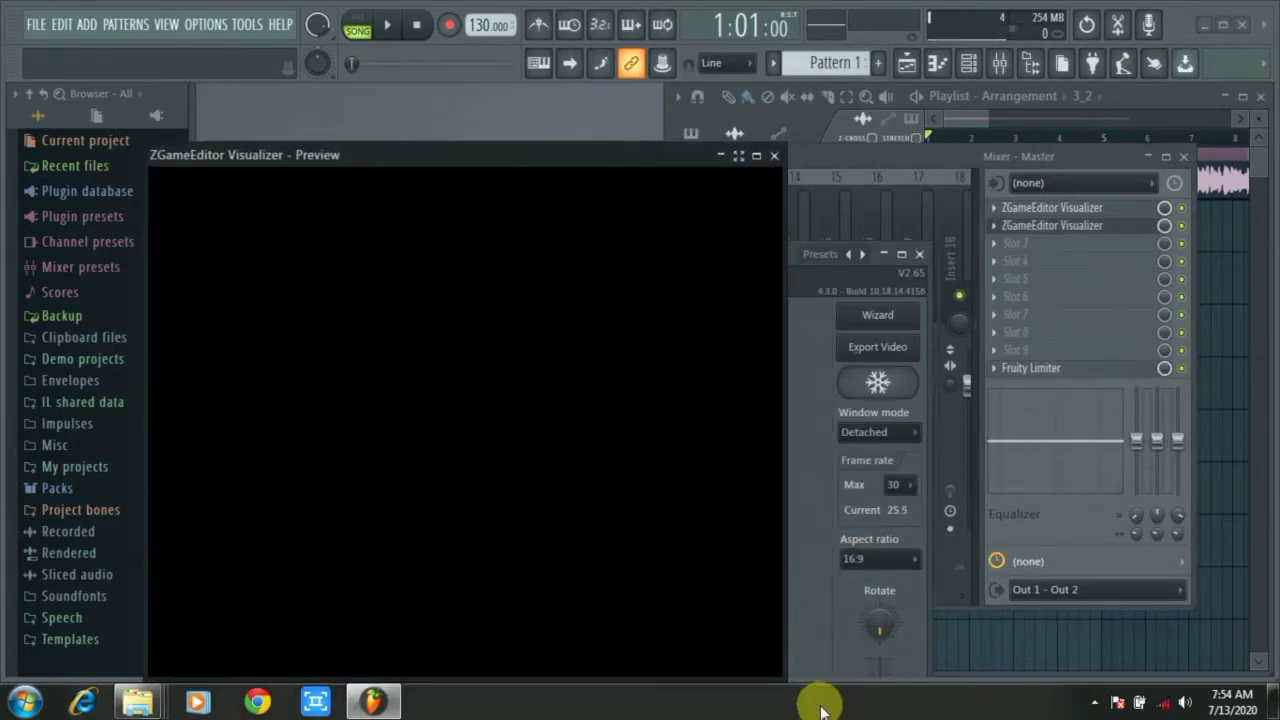
drag(784, 679, 525, 494)
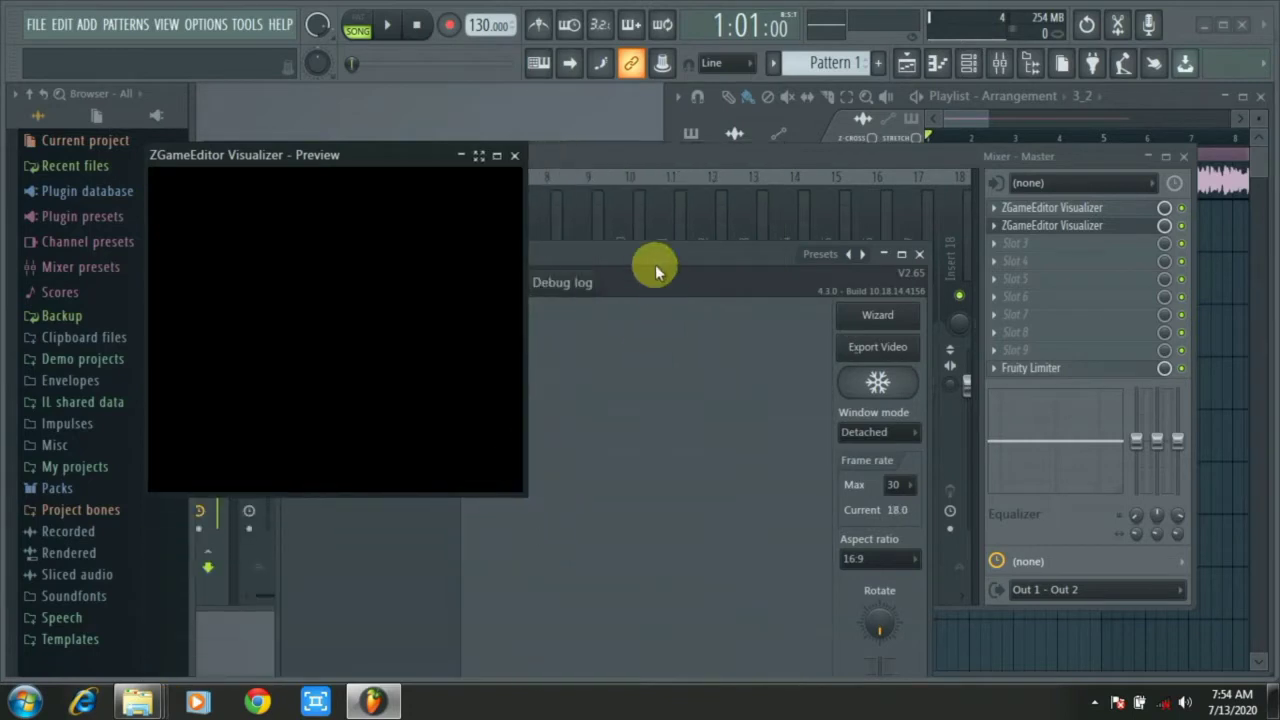
drag(654, 248, 910, 123)
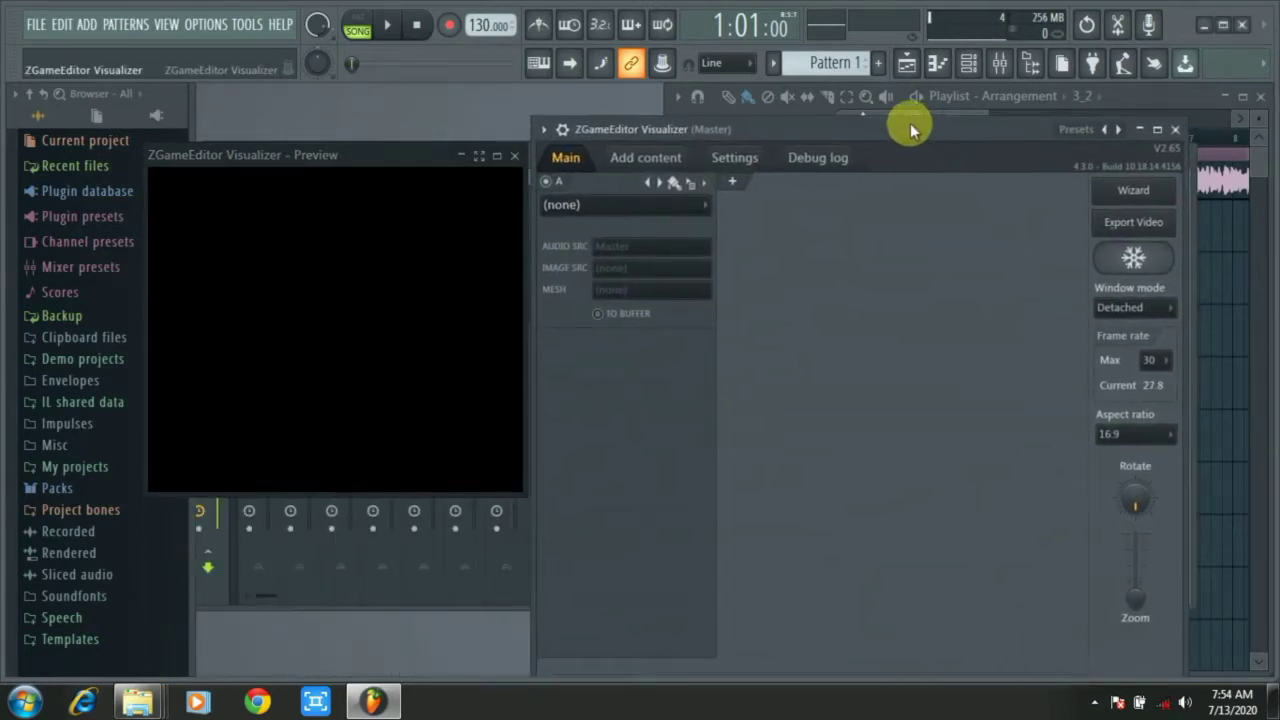
- Add the desktop picture ph-10284 to the visualizer's images and enter "BAIG veios" as its text content
click(650, 160)
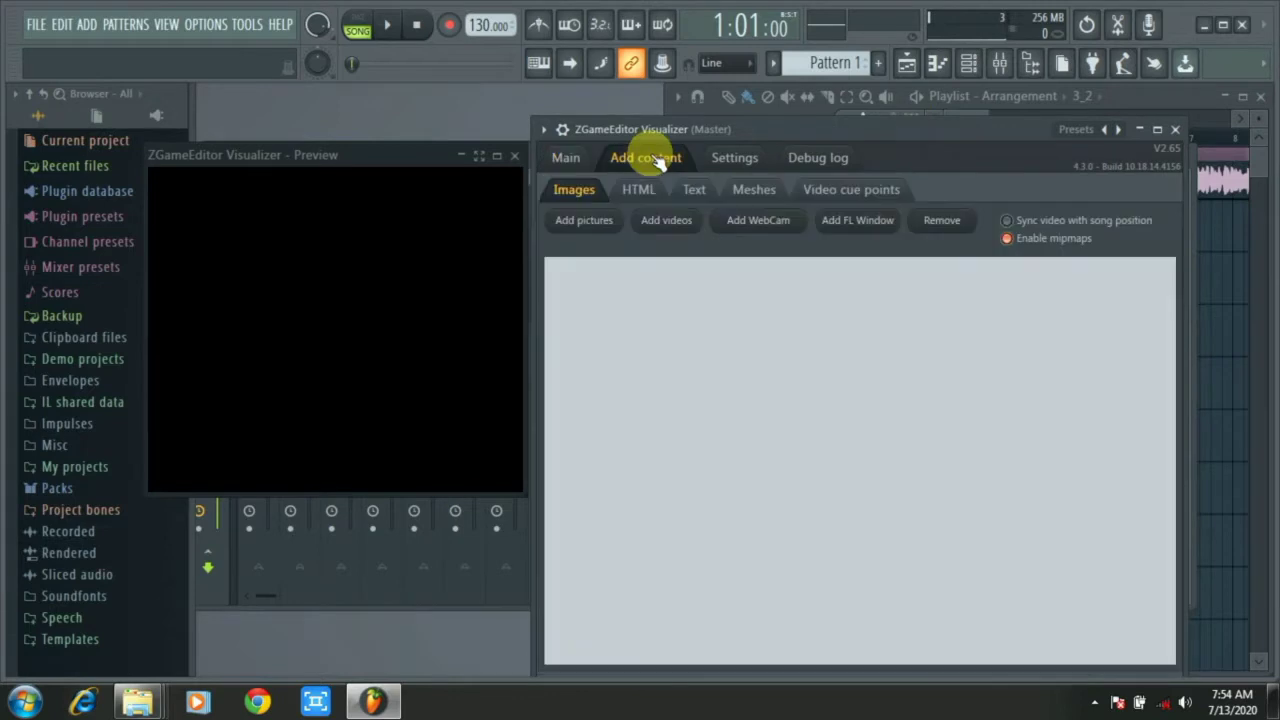
click(579, 224)
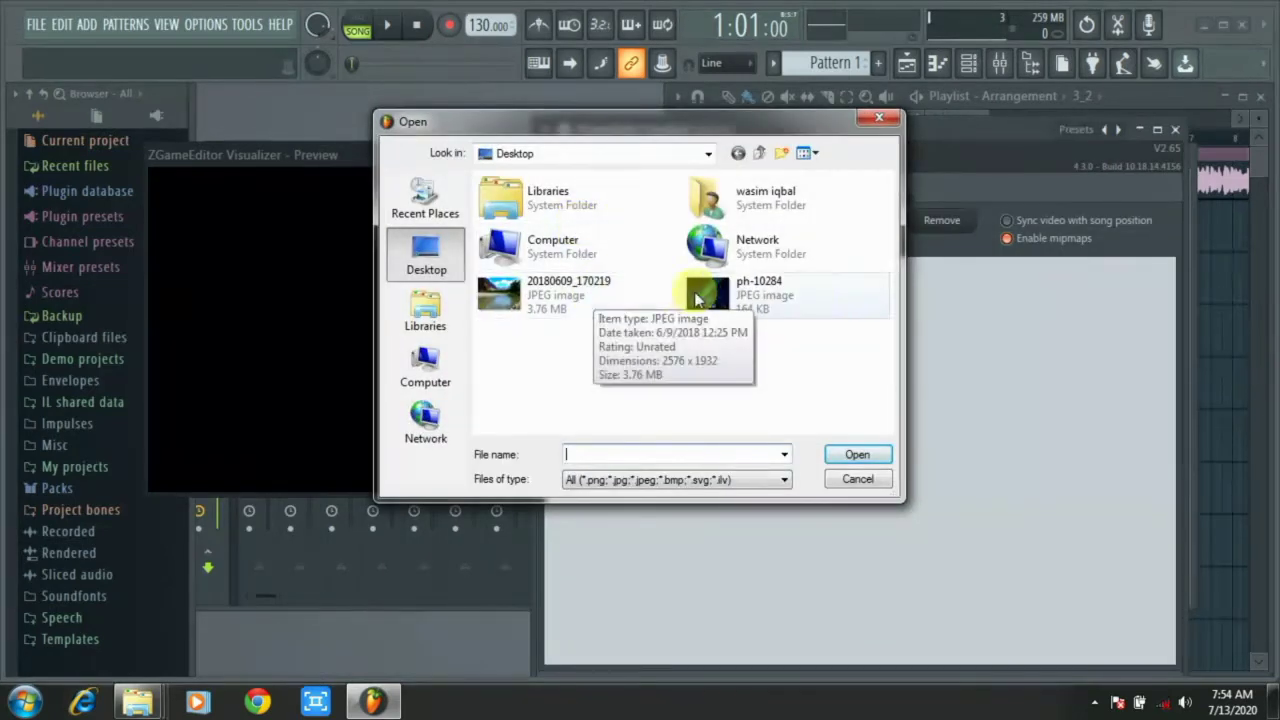
click(716, 297)
click(849, 455)
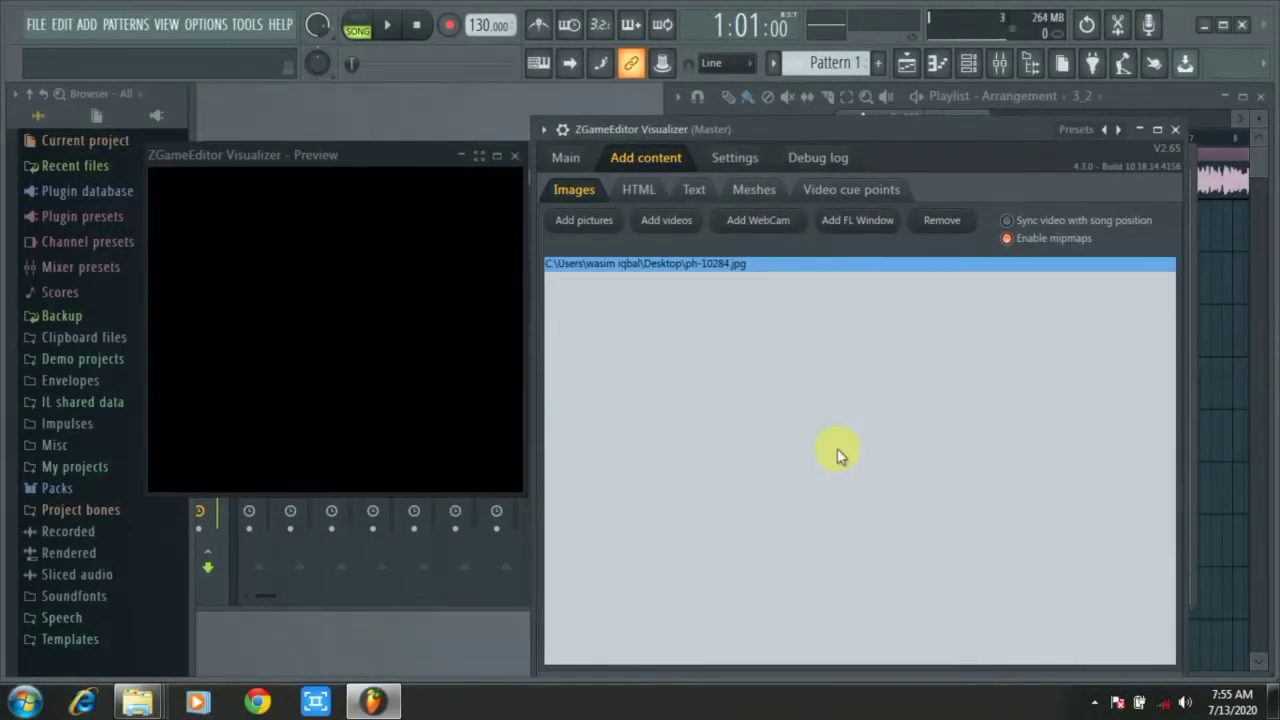
click(693, 190)
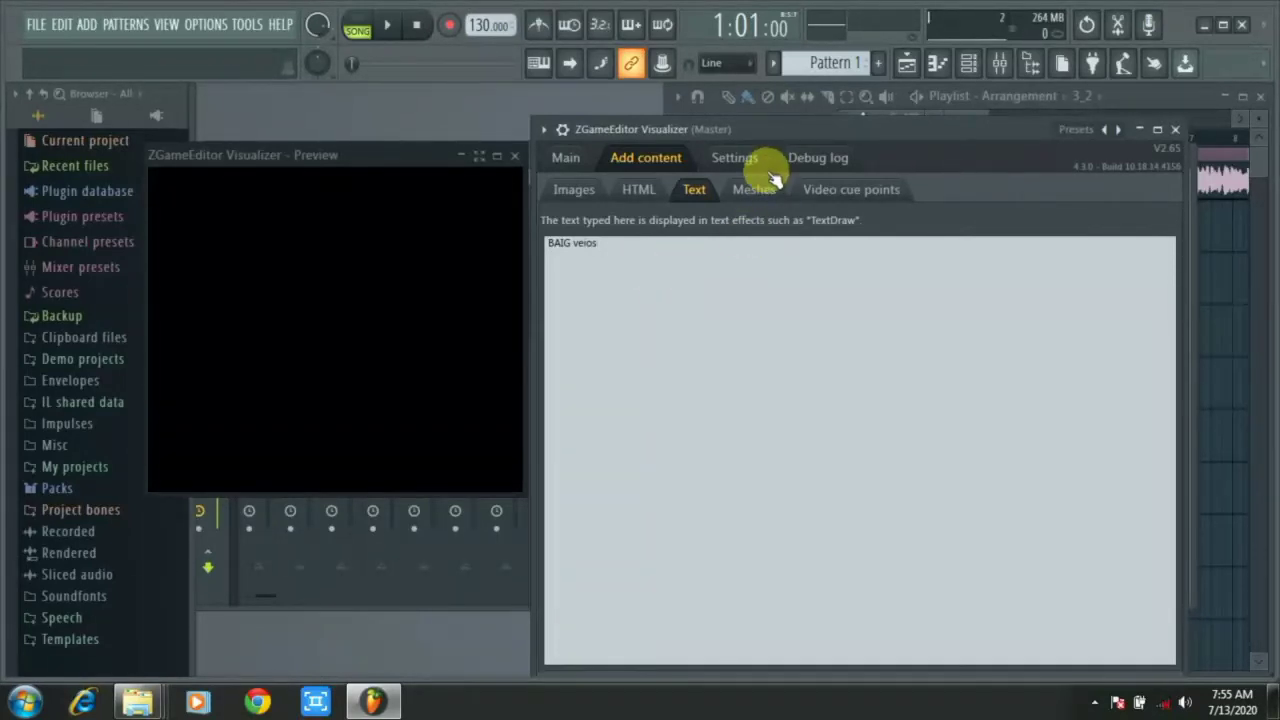
- Set visualizer layer A to the Image effect with ph-10284.jpg as its image source
click(566, 160)
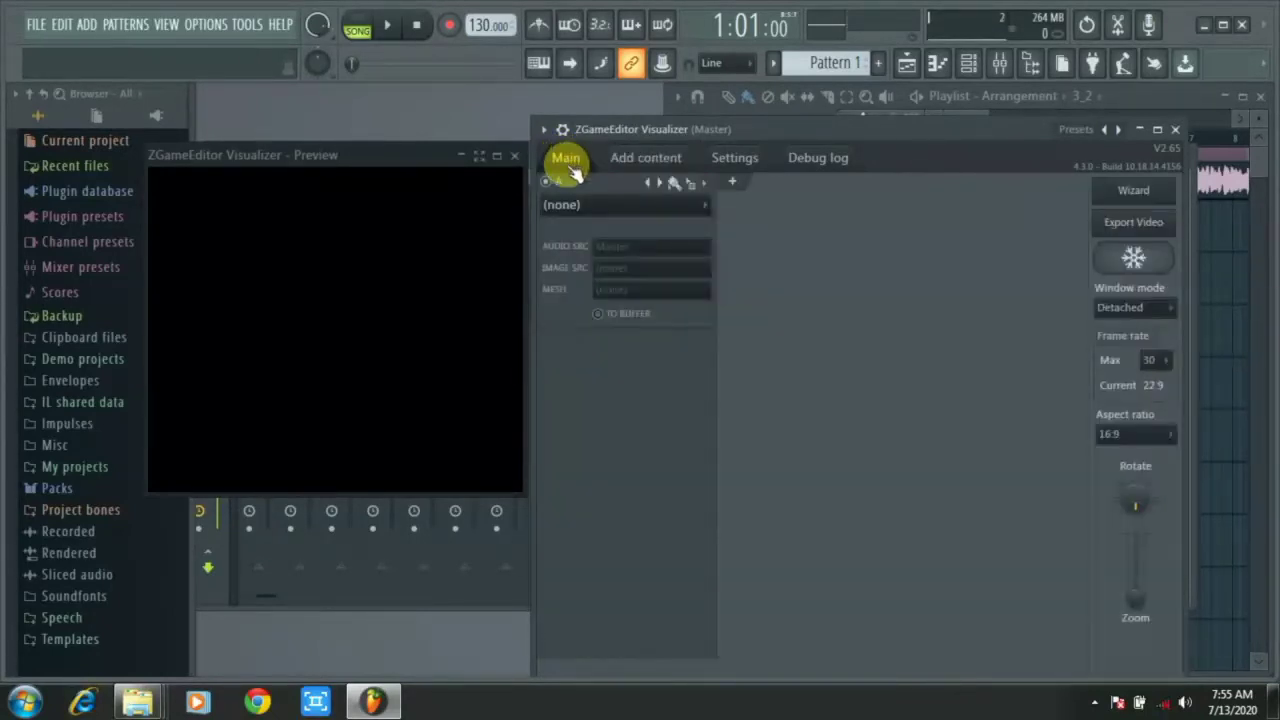
click(588, 203)
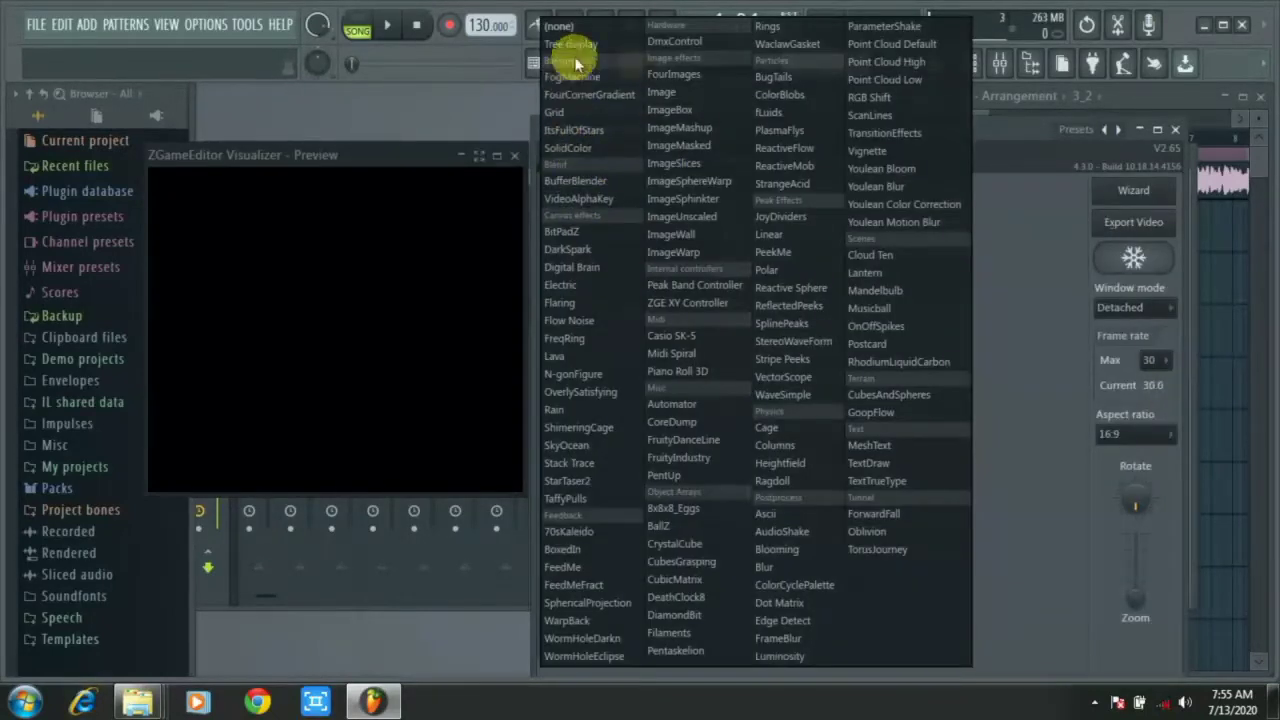
click(669, 97)
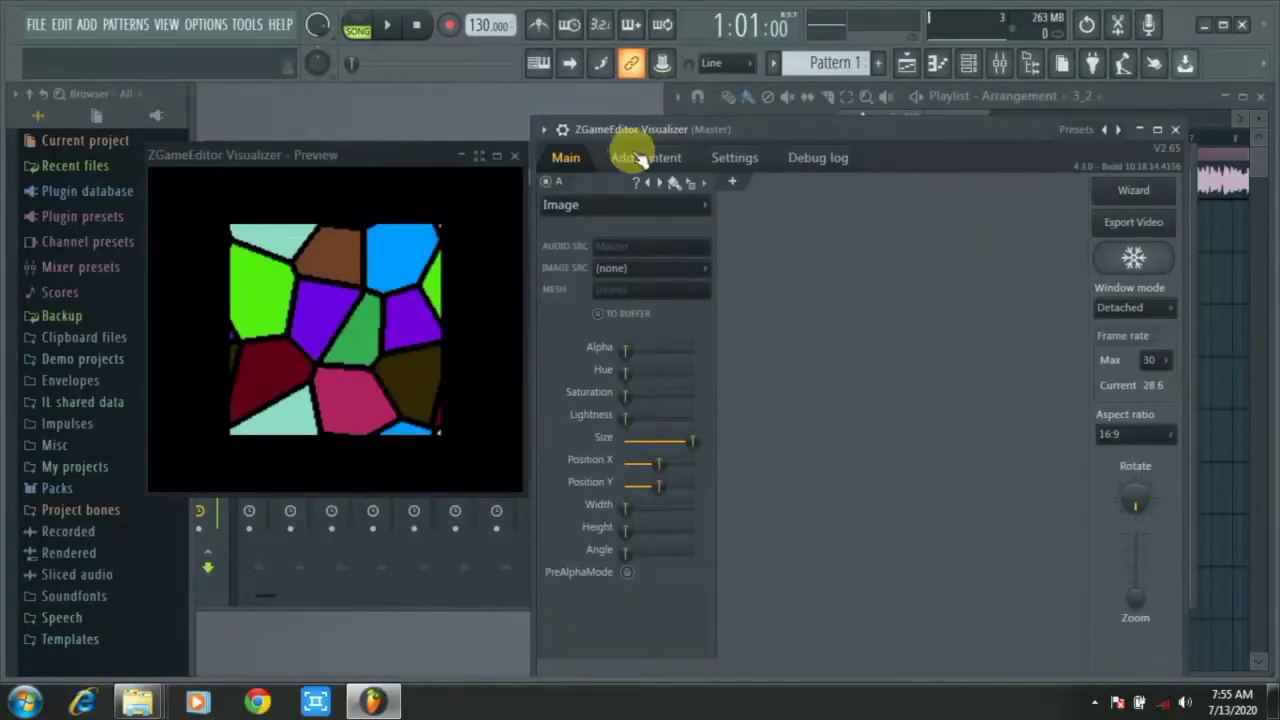
click(586, 205)
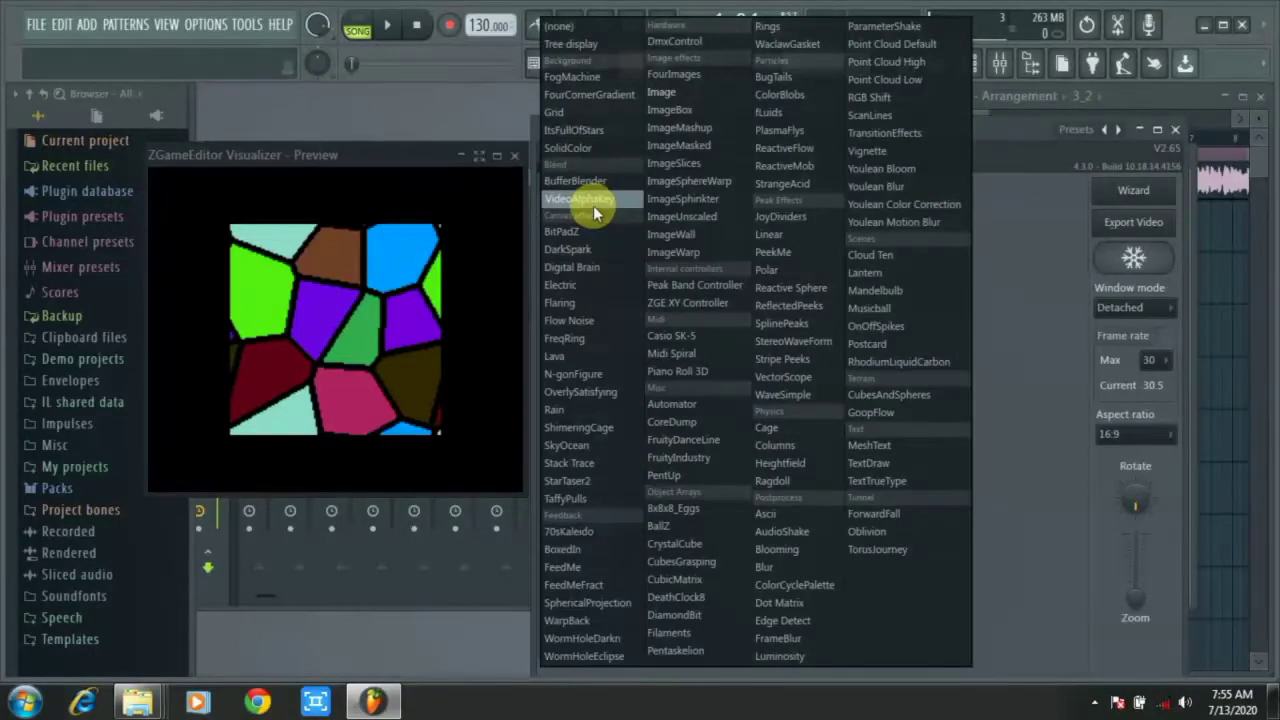
click(424, 155)
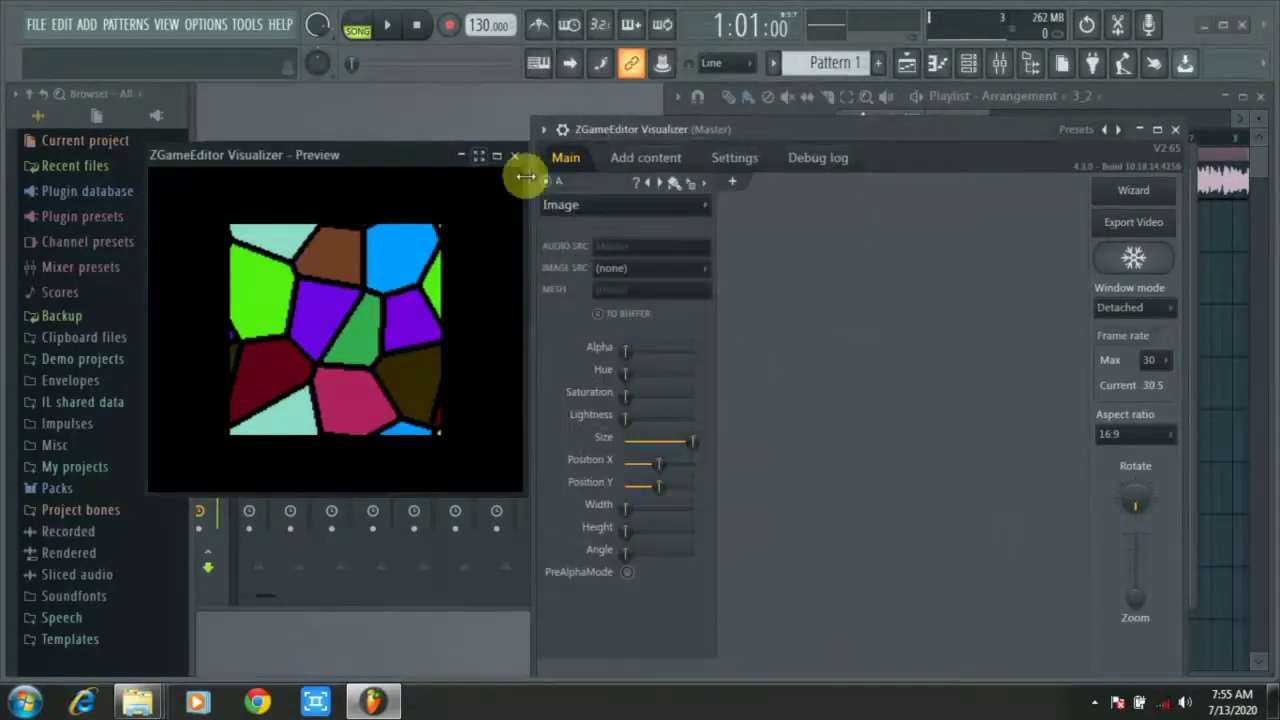
click(640, 270)
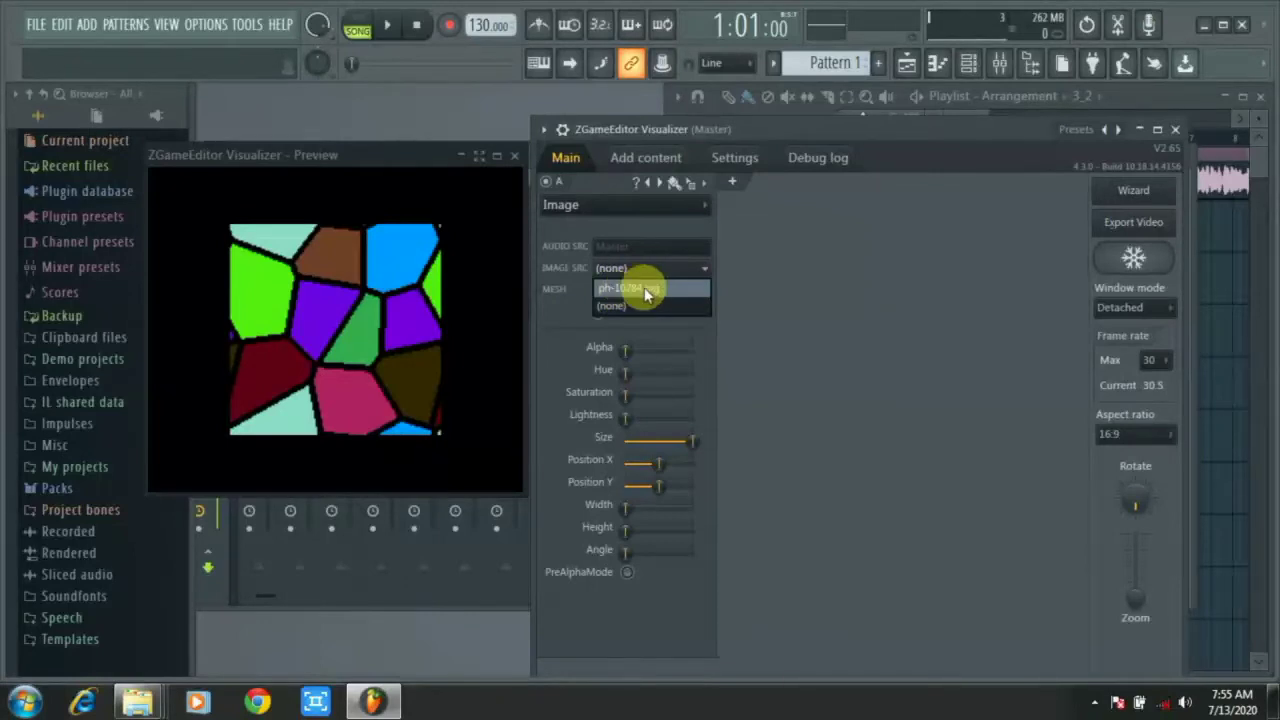
click(641, 289)
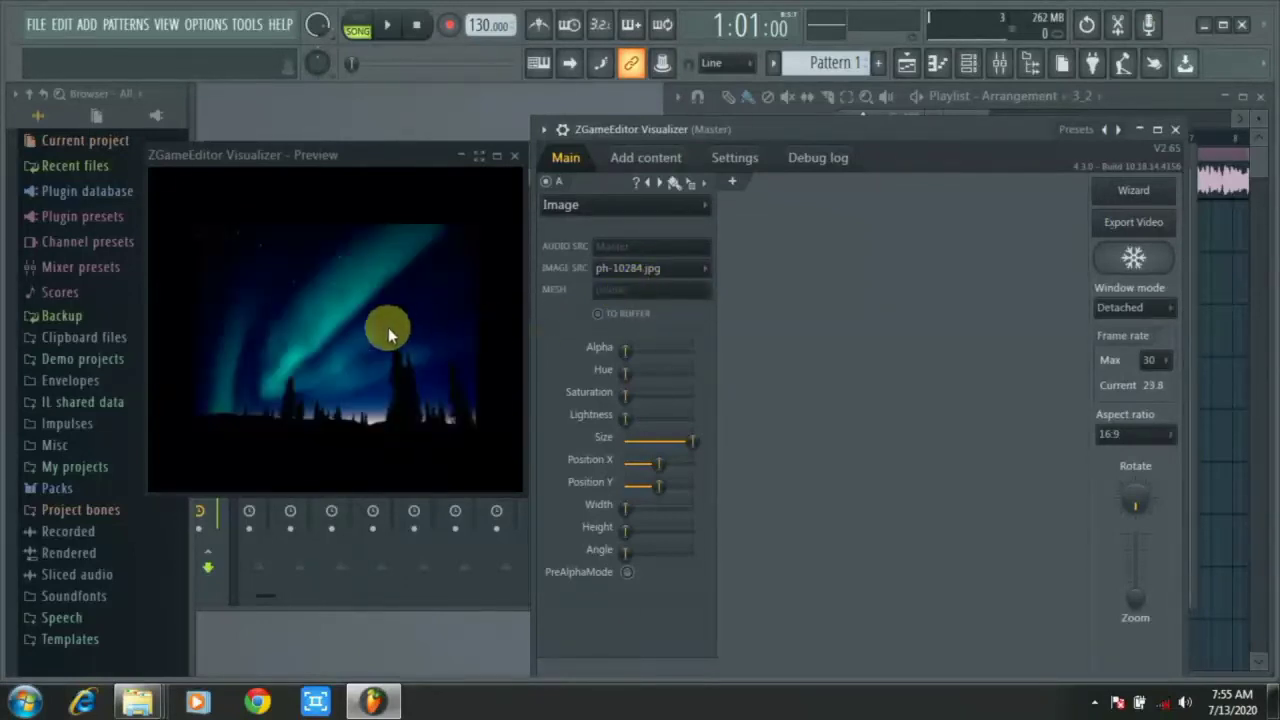
- Slightly increase the background image's width and height and shift it horizontally to fill more of the preview
drag(393, 157, 371, 148)
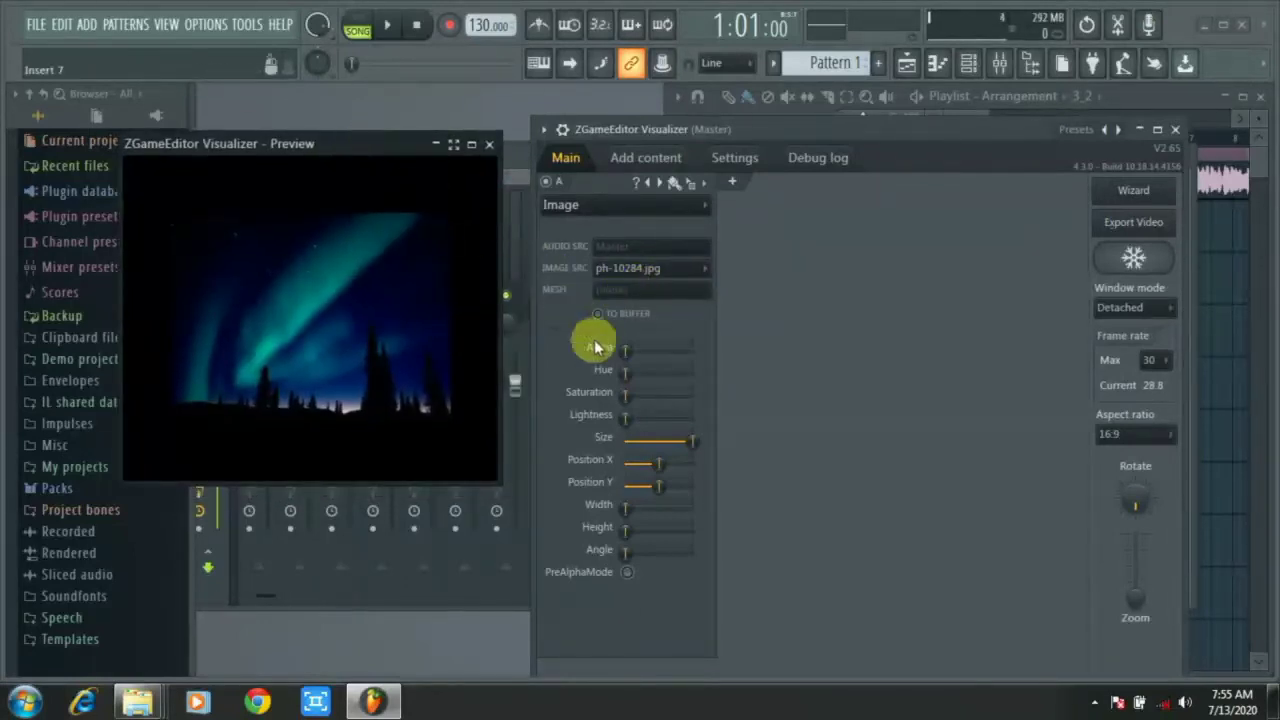
drag(665, 468, 626, 507)
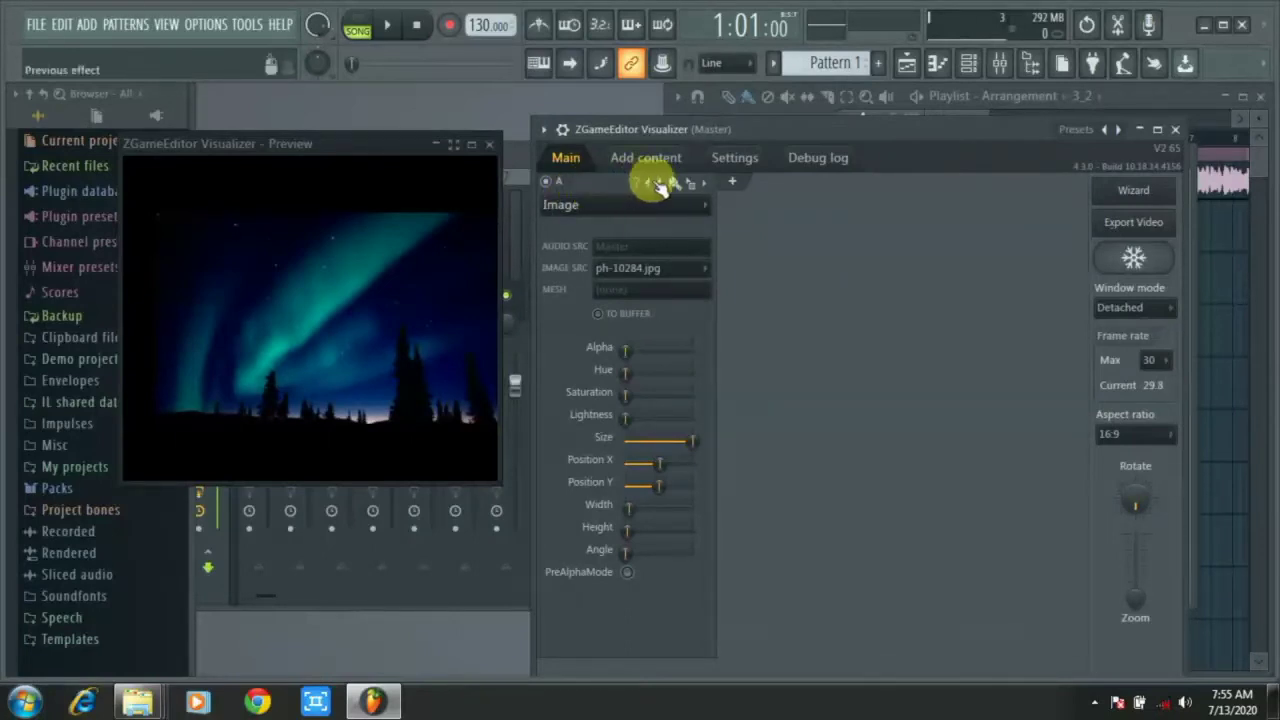
- Add layer B to the visualizer with the Polar peak effect
click(733, 182)
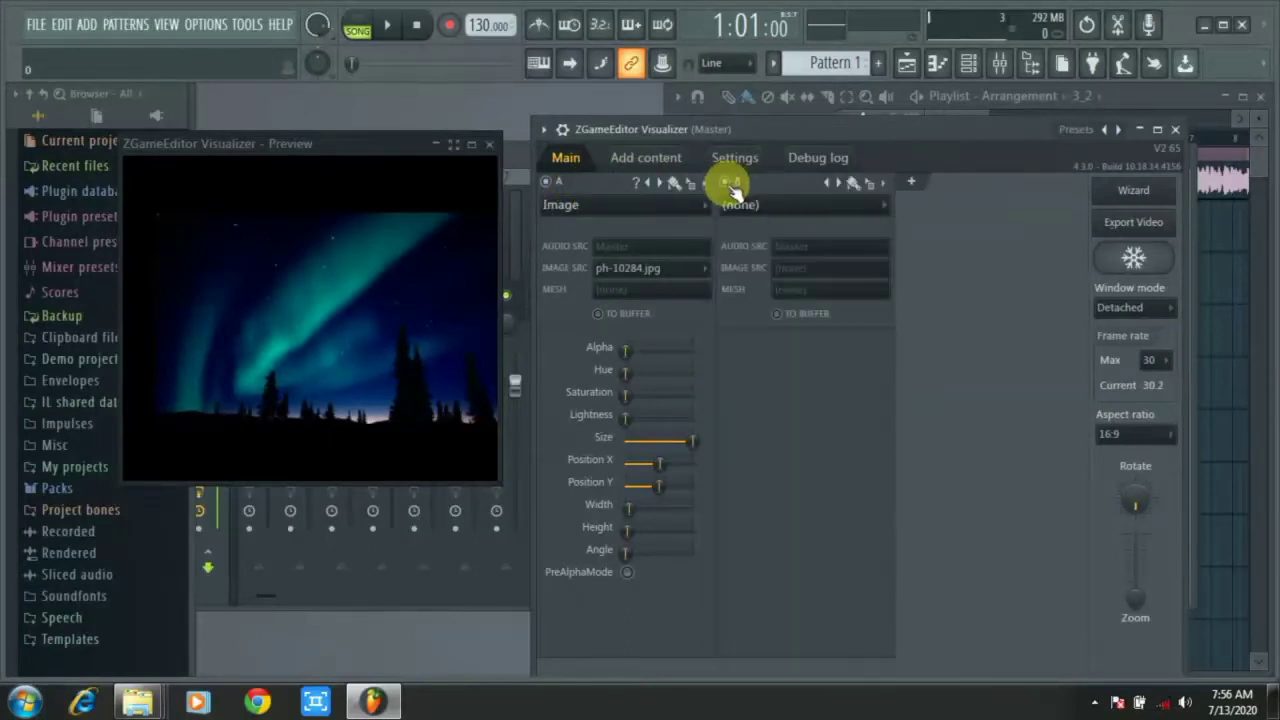
click(742, 206)
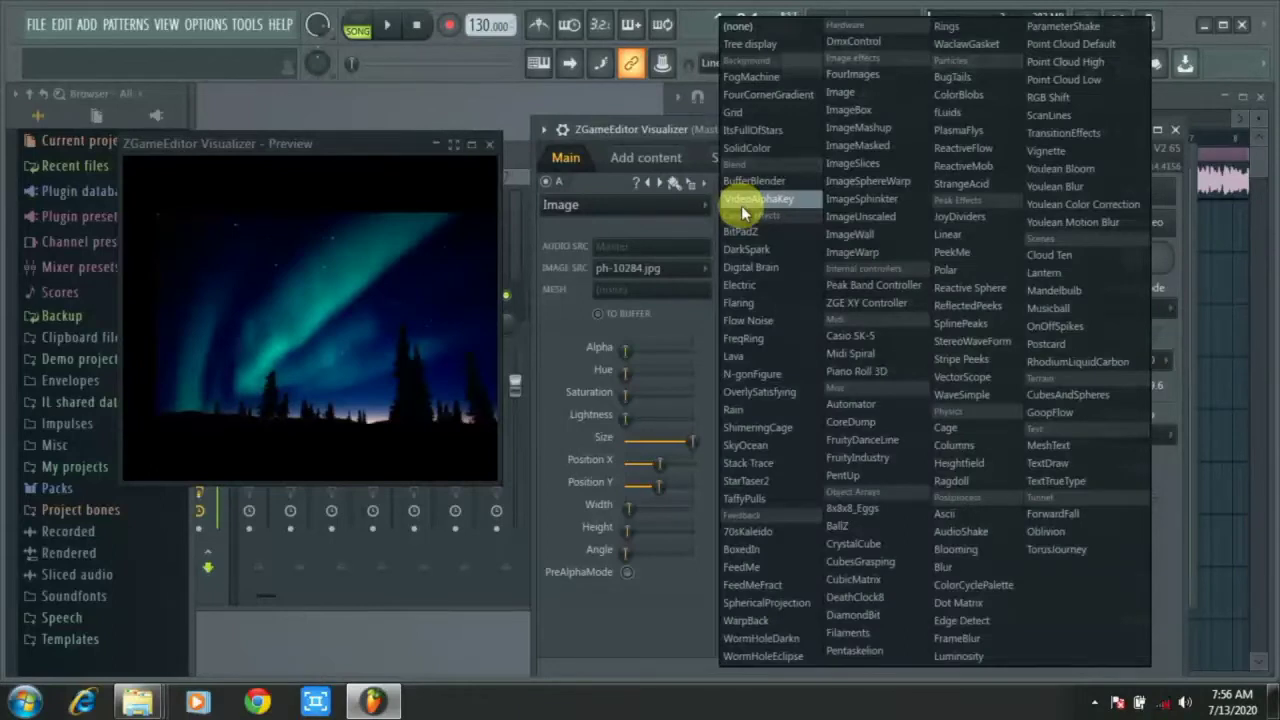
click(976, 276)
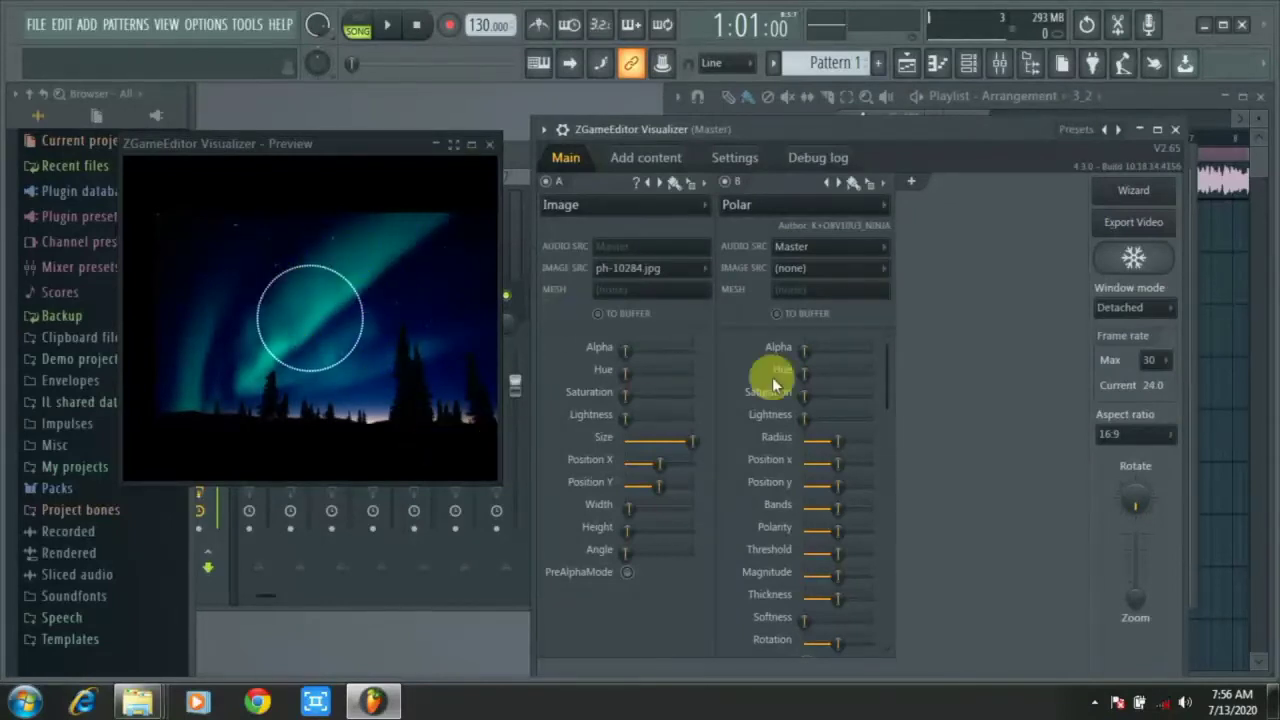
- Rearrange the preview and plugin windows for more room and add layer C with the TextDraw effect
drag(420, 153, 360, 146)
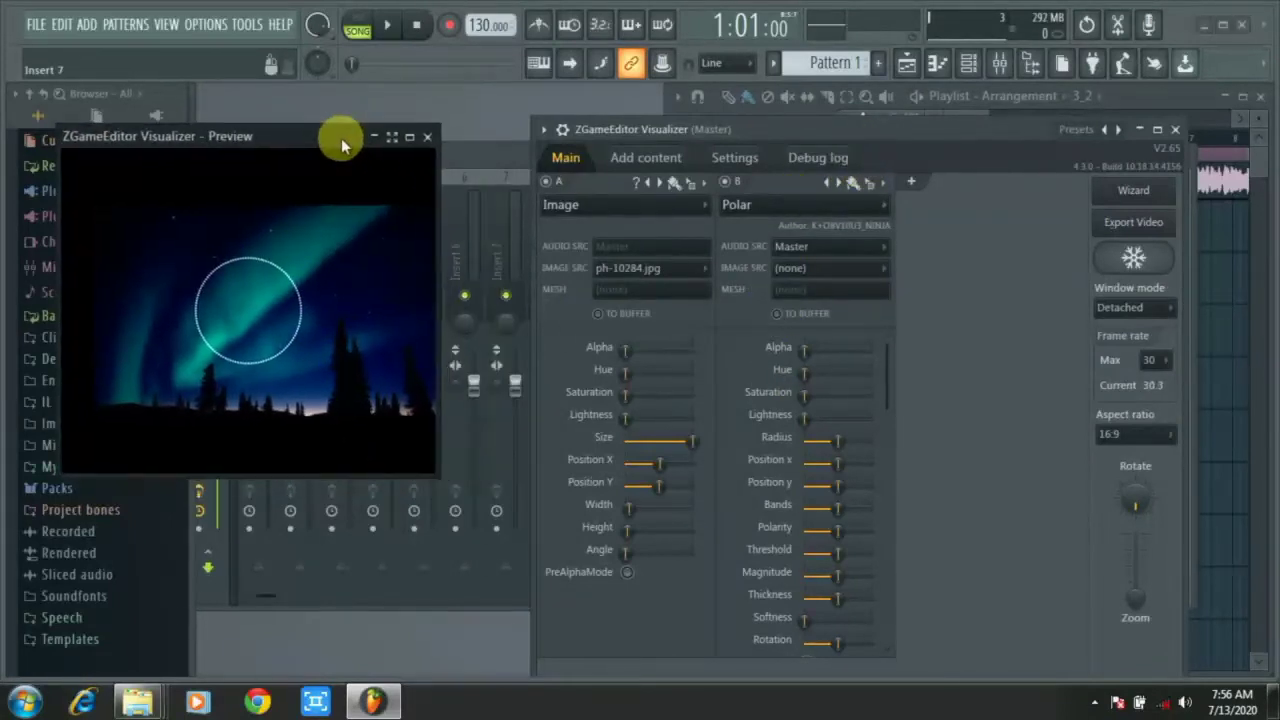
drag(928, 137, 878, 124)
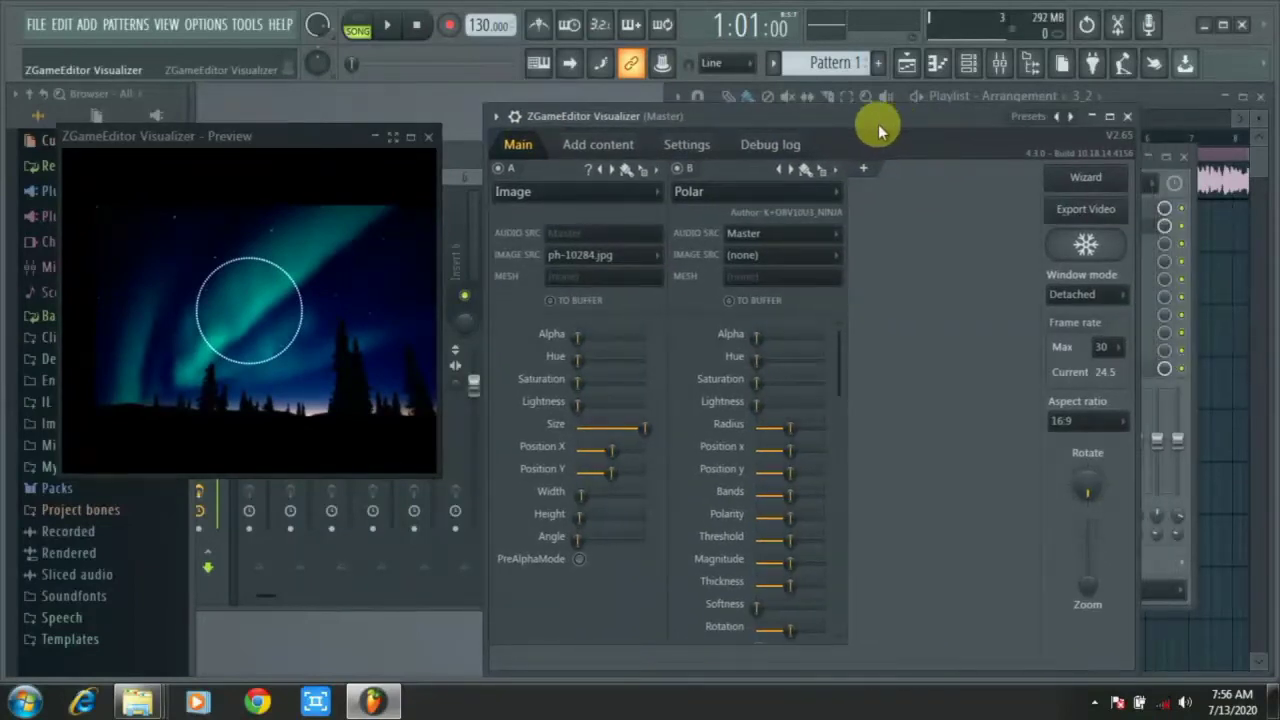
click(864, 169)
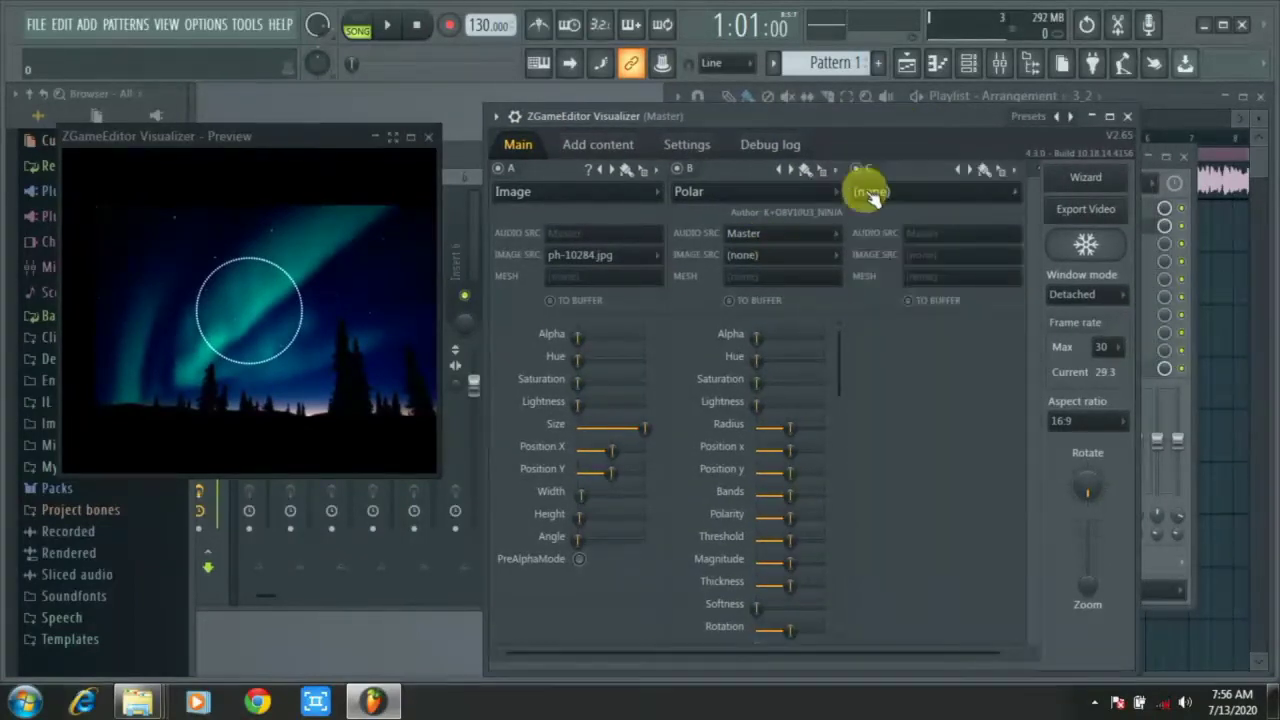
click(866, 192)
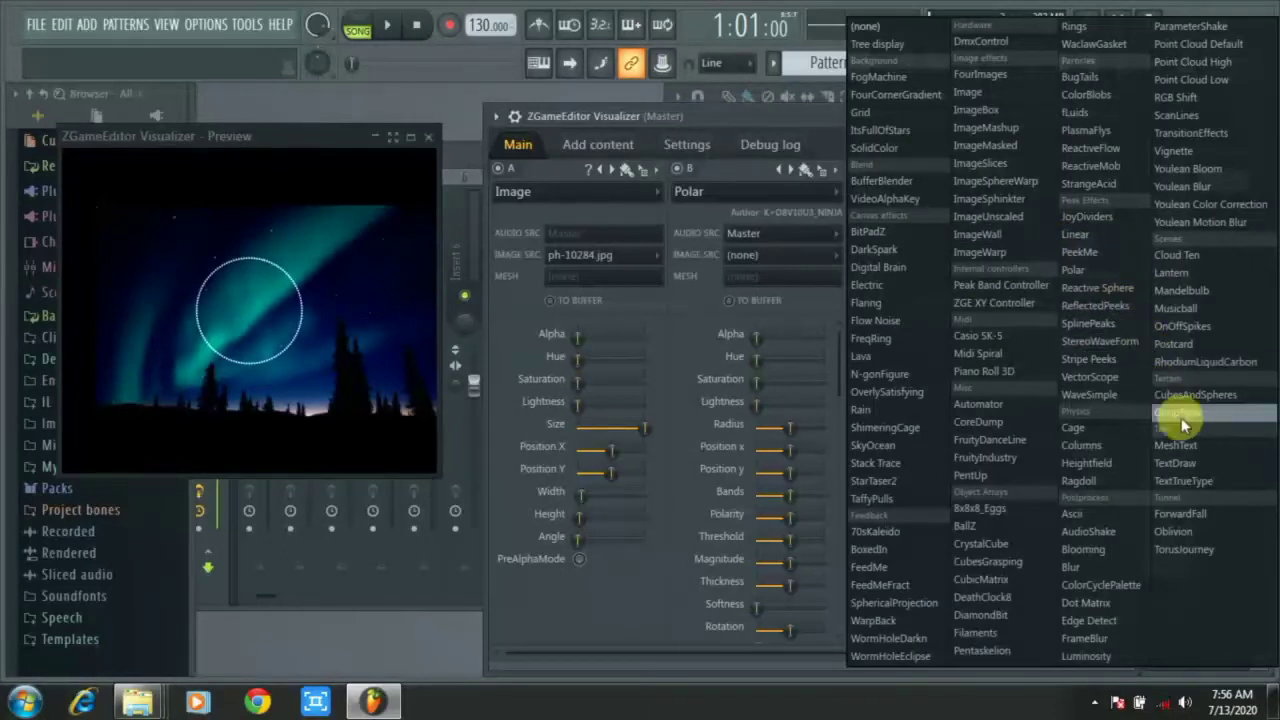
click(1172, 461)
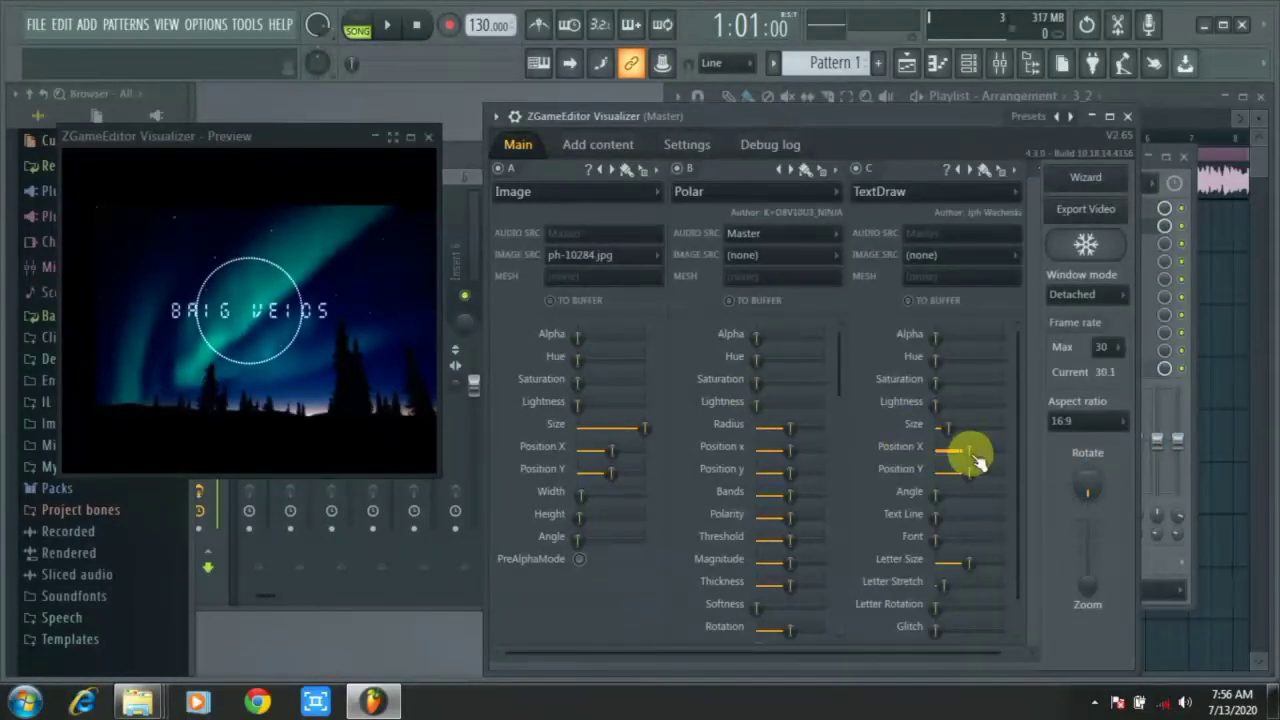
- Reduce the size of the TextDraw text so that it fits inside the polar ring
drag(969, 451, 969, 450)
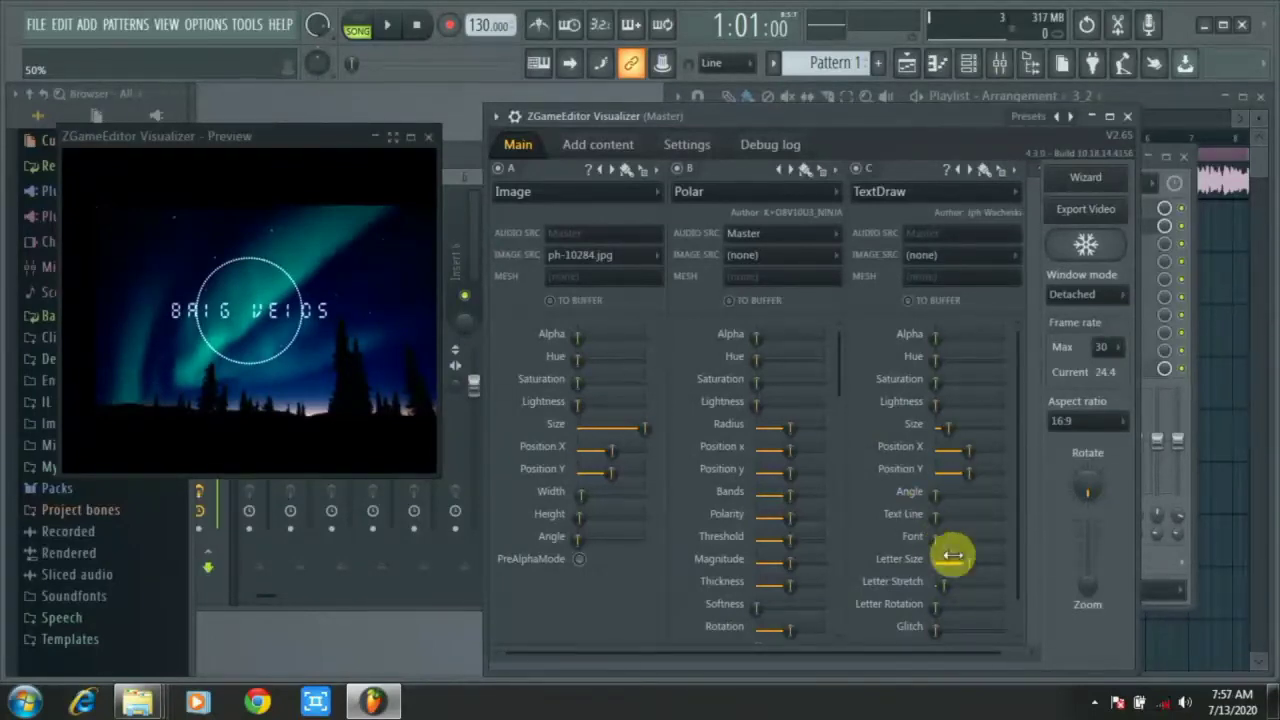
drag(968, 563, 966, 563)
drag(950, 433, 934, 433)
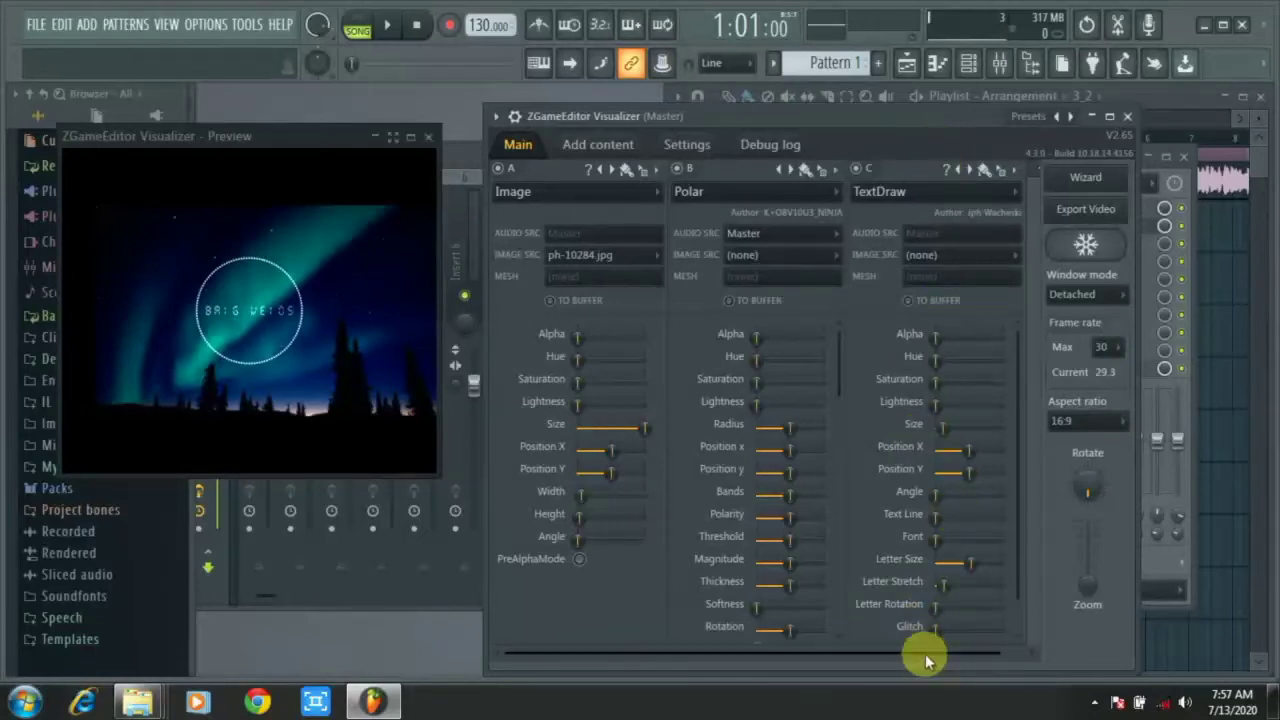
- Add layer D with the AudioShake effect and play the song to preview the visualization
drag(921, 652, 992, 655)
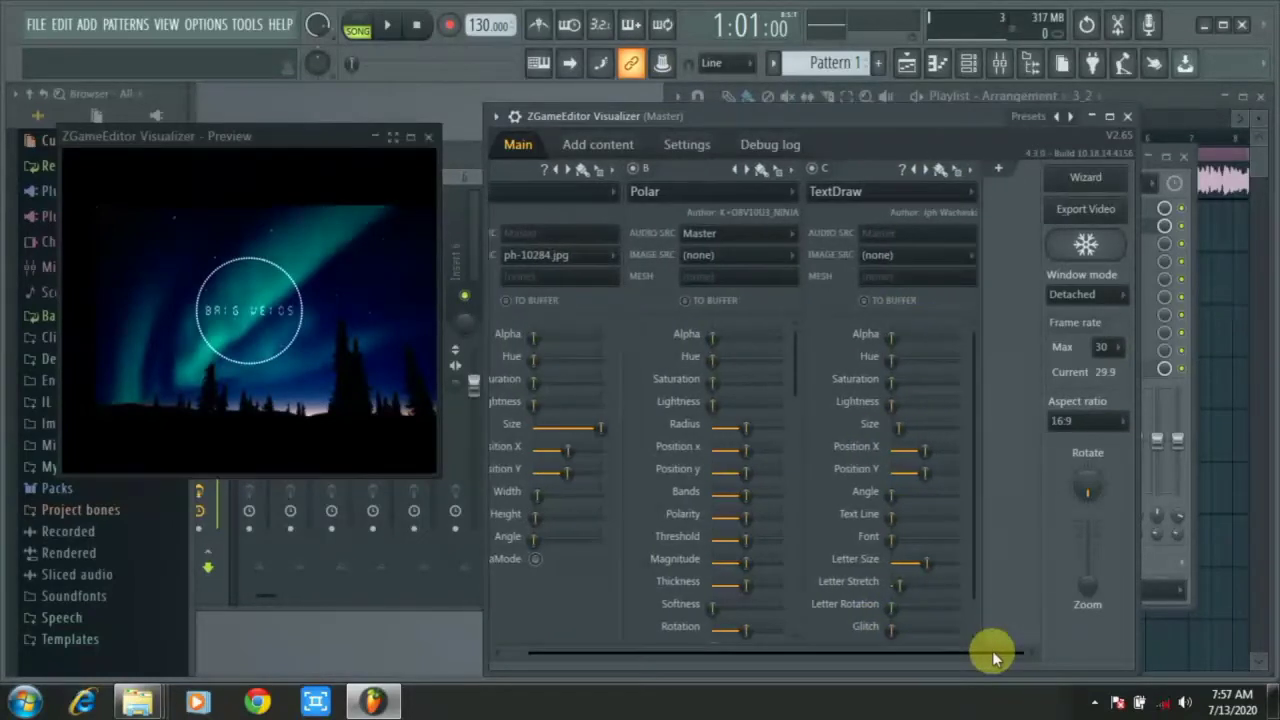
click(1019, 168)
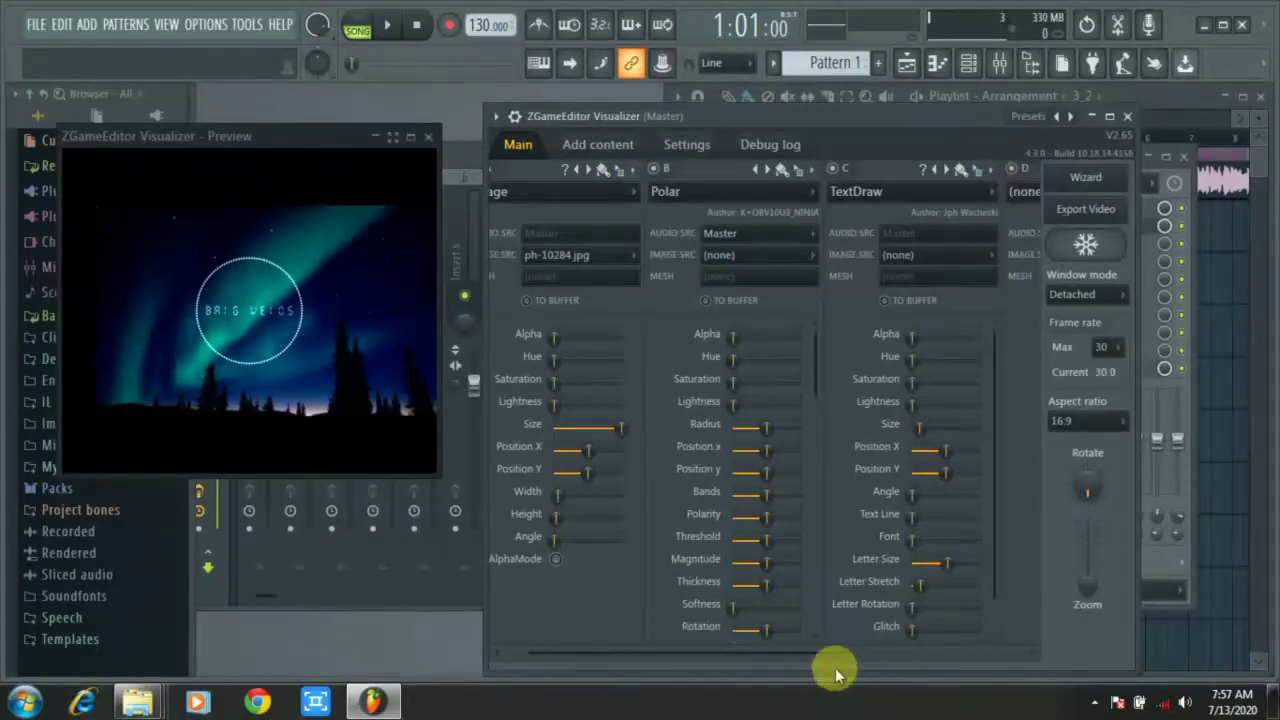
drag(839, 656, 1060, 654)
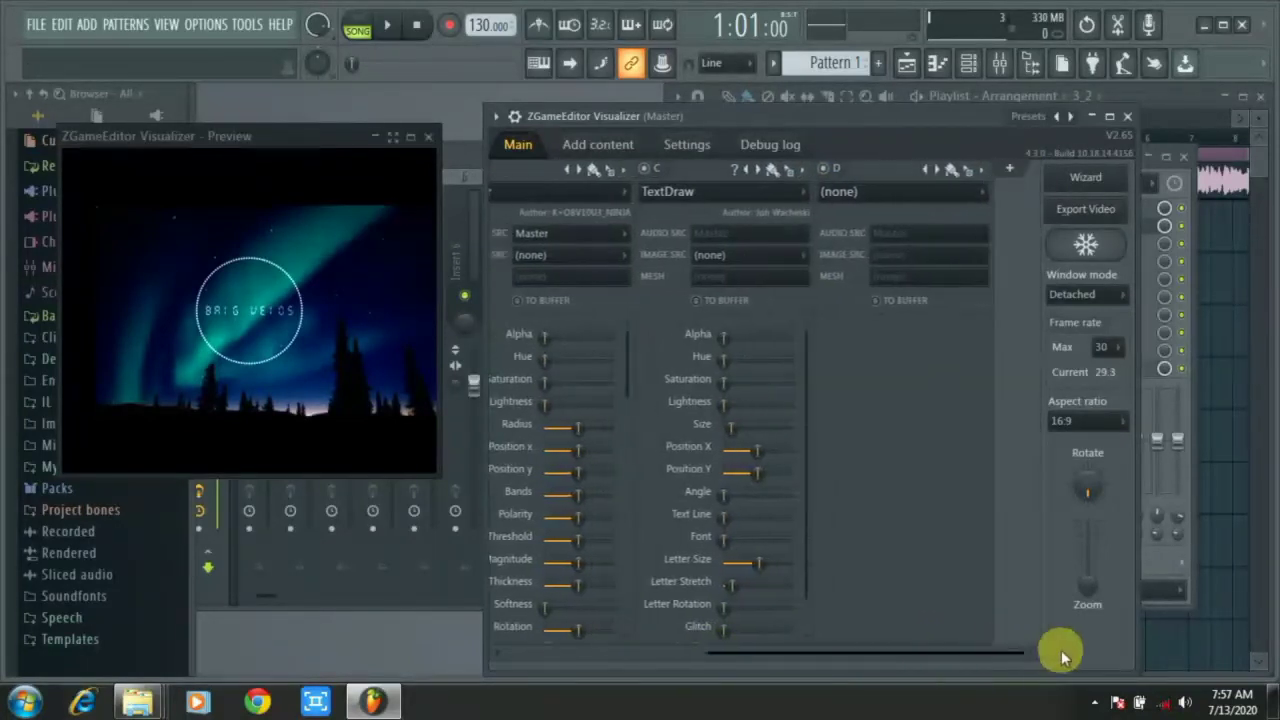
click(872, 192)
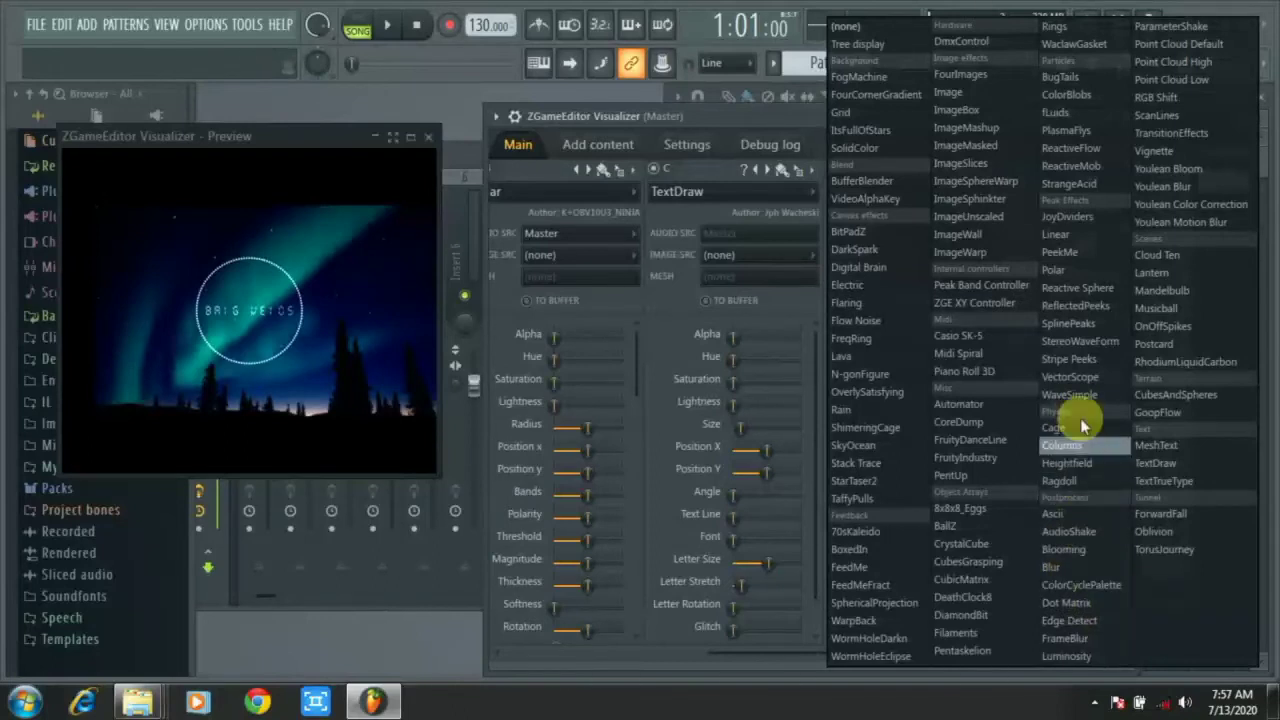
click(1072, 541)
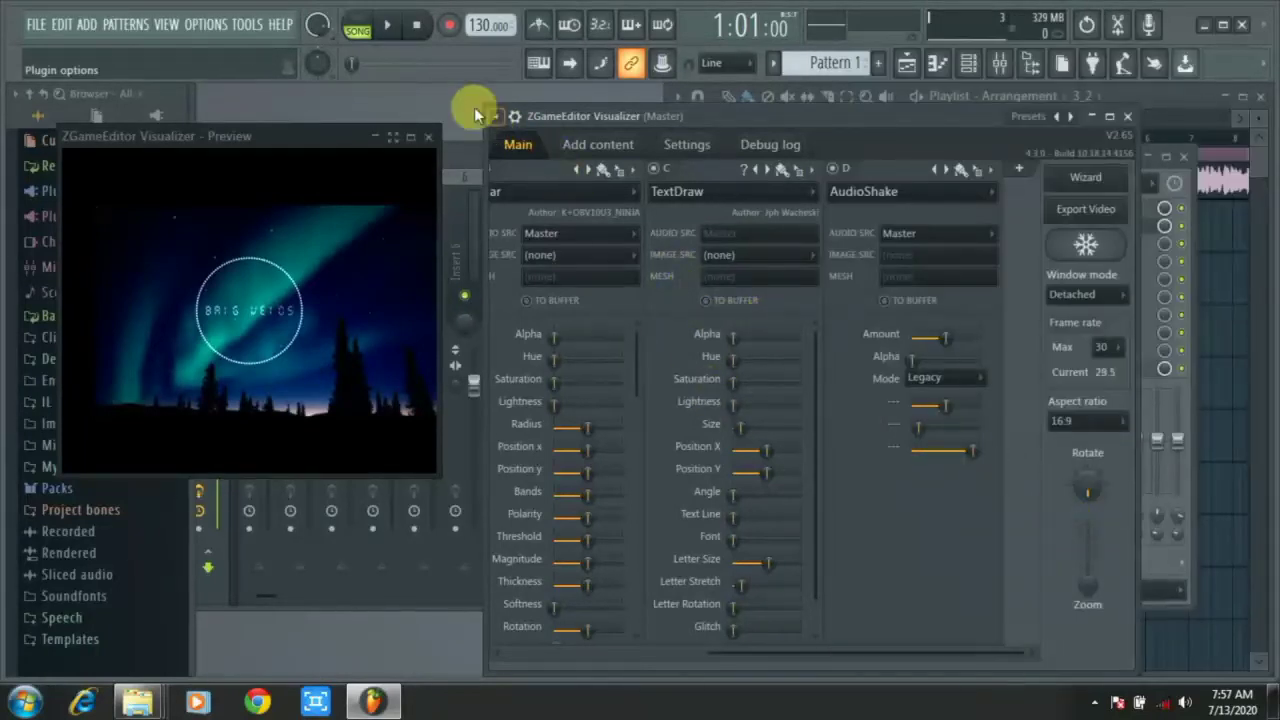
click(386, 25)
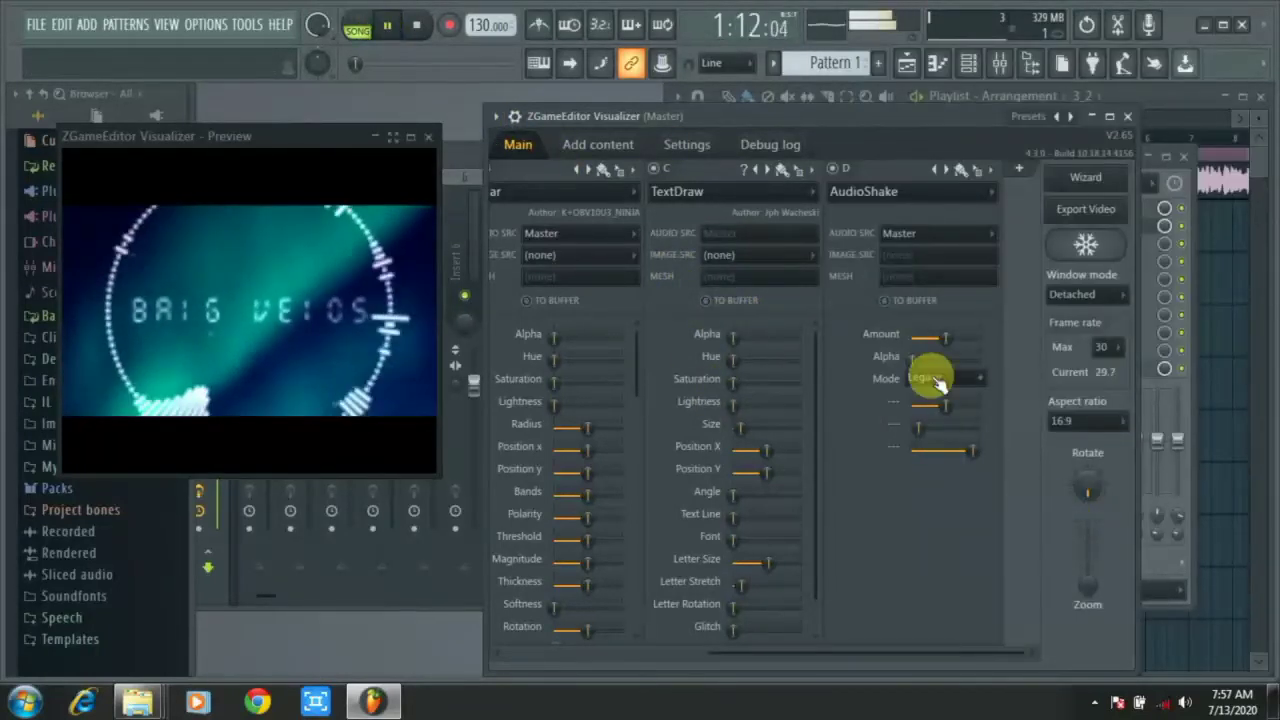
- Lower AudioShake's Amount almost to its minimum, stop playback, then slightly reduce the first unnamed slider below Mode and raise the second to about 15%
drag(940, 337, 912, 337)
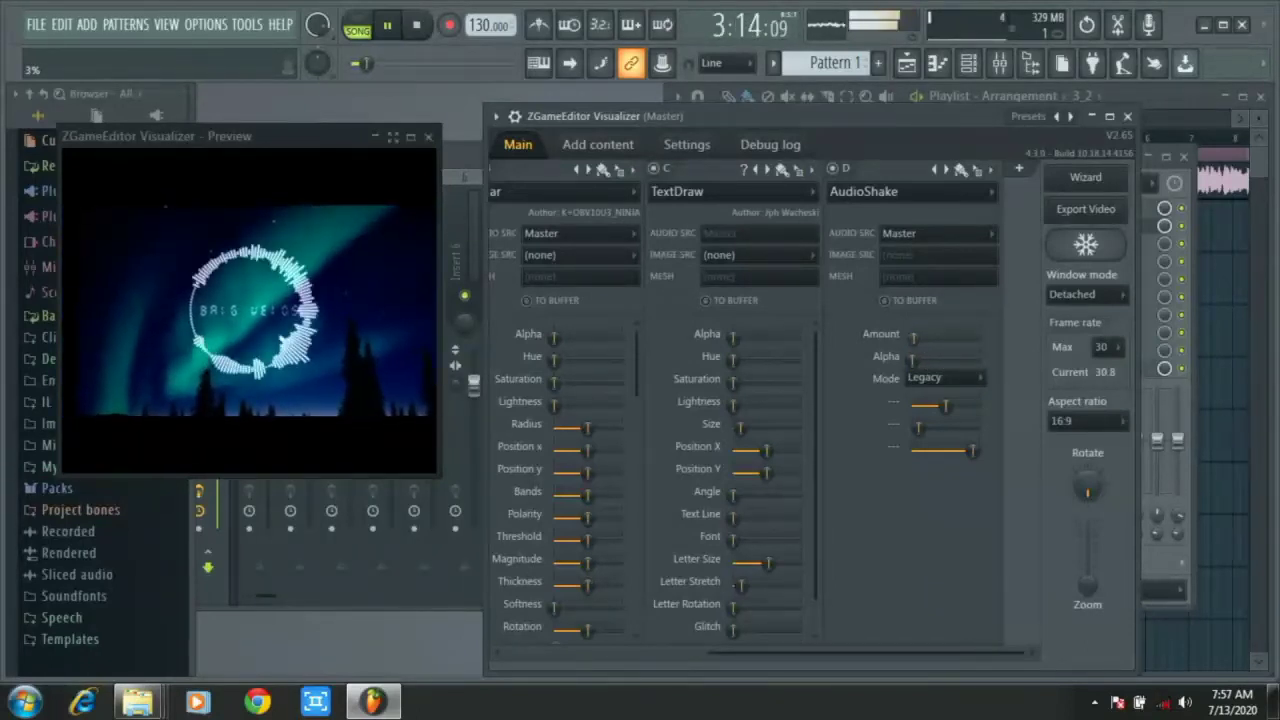
click(418, 27)
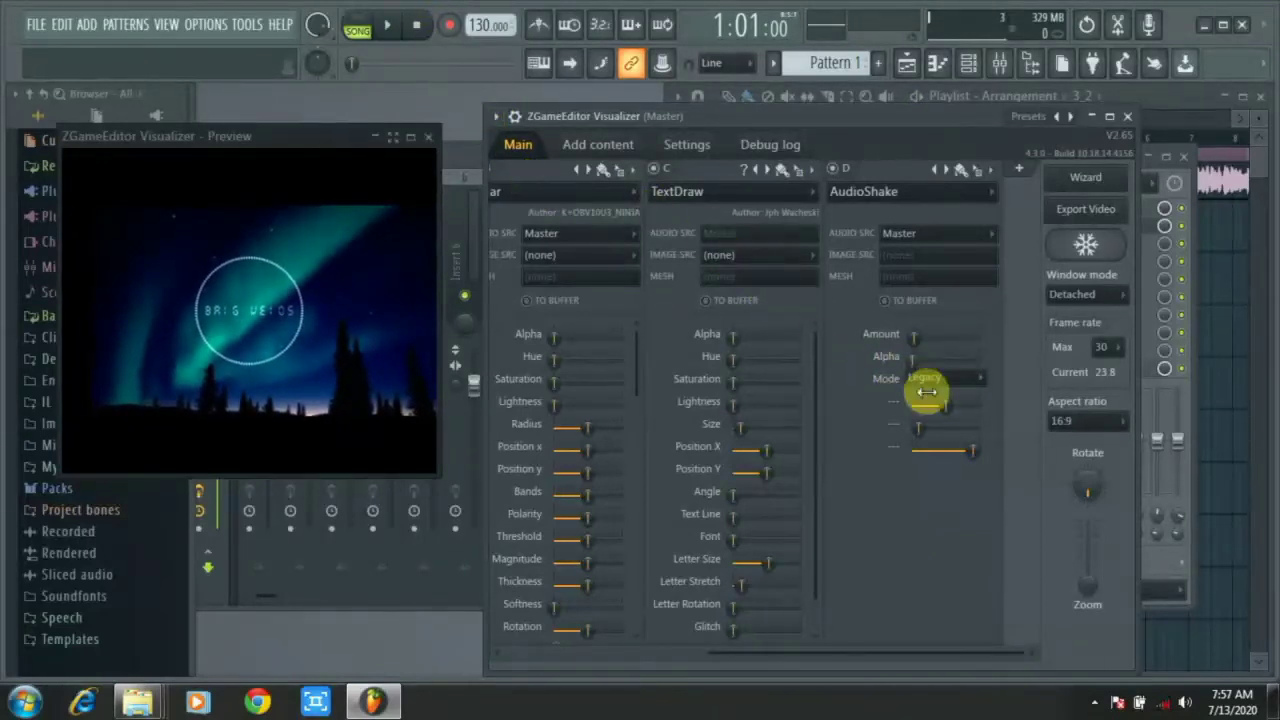
drag(944, 406, 914, 429)
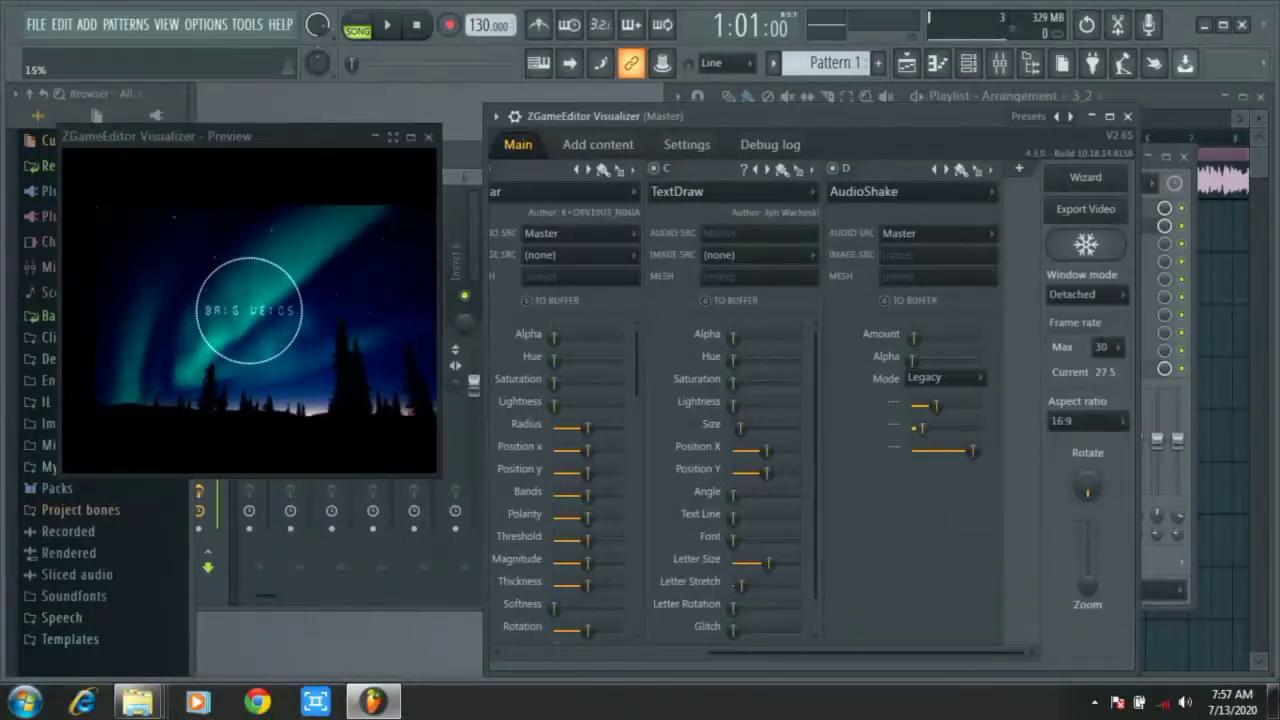
click(922, 430)
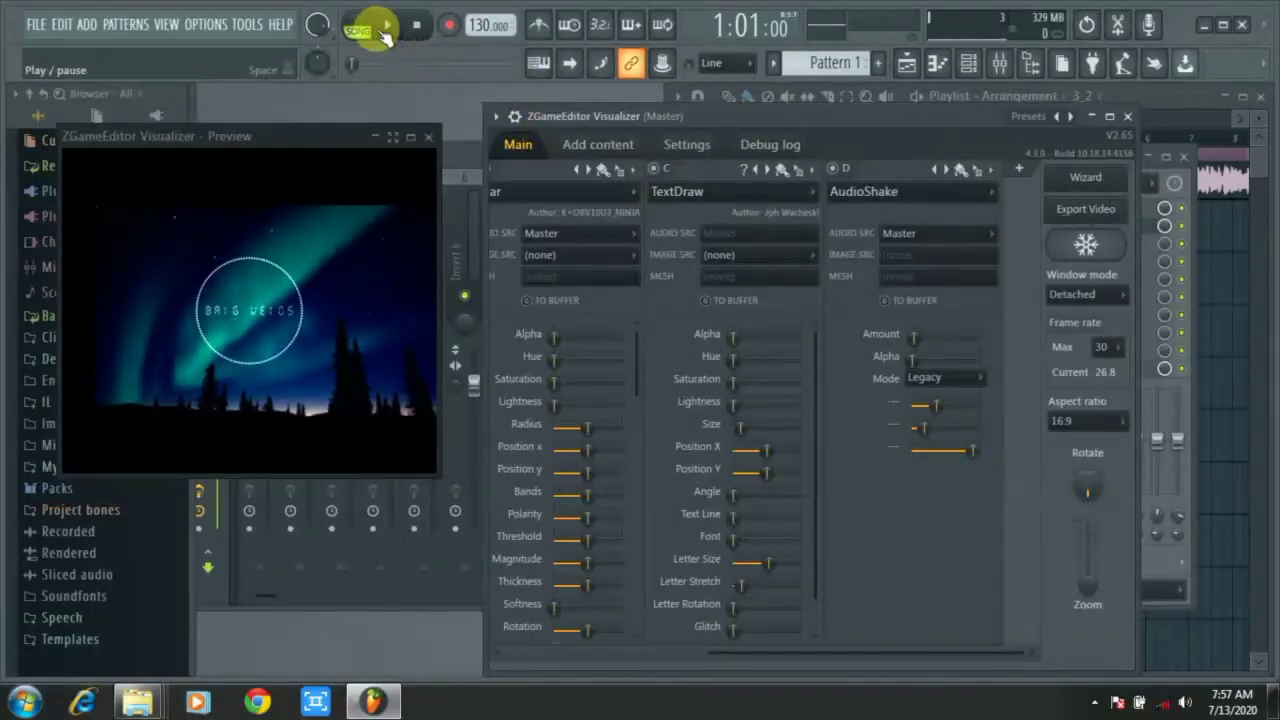
drag(274, 138, 290, 138)
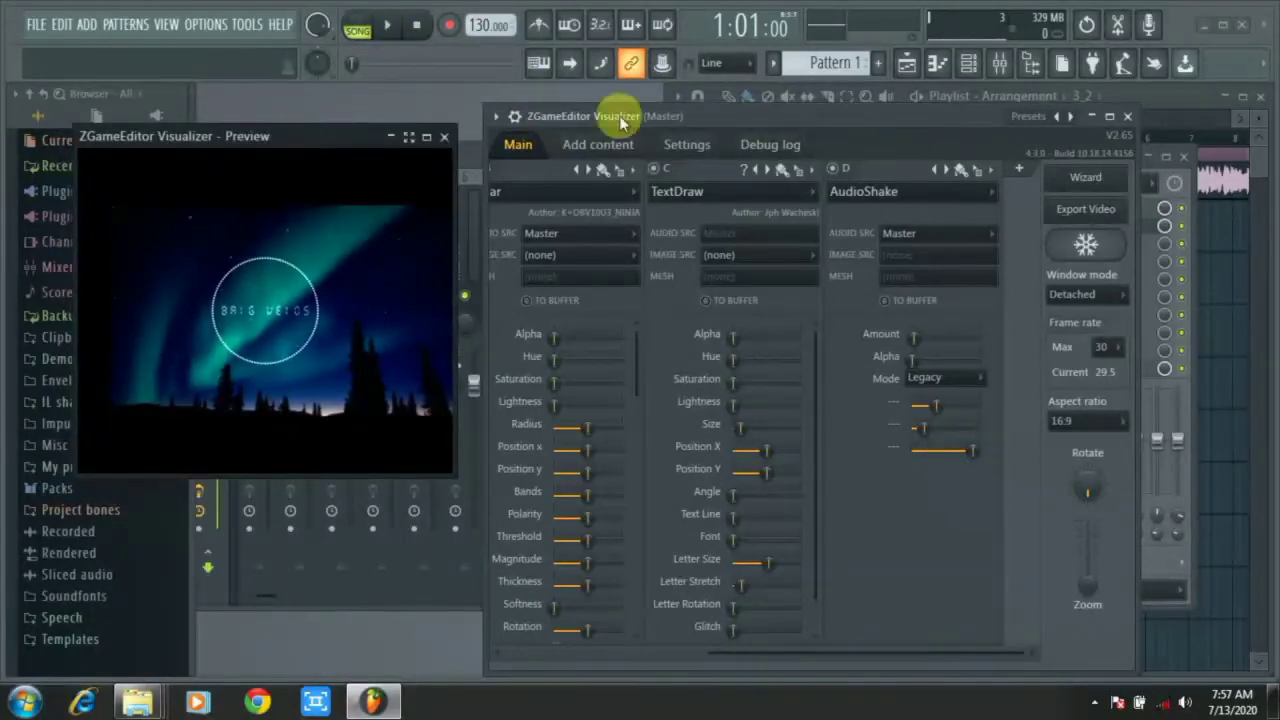
- Export the visualizer as video.mp4 with the YouTube HD (1280x720) preset and render the full song with 16Bit int WAV audio
click(1075, 210)
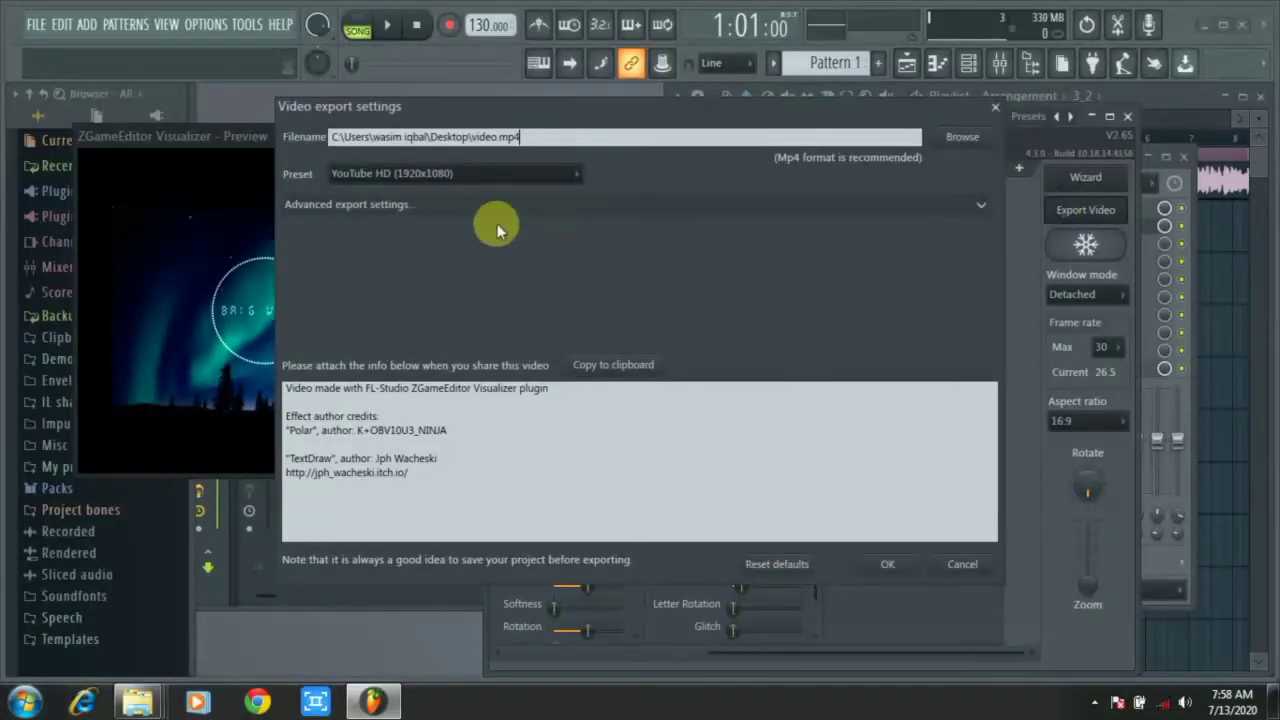
click(520, 175)
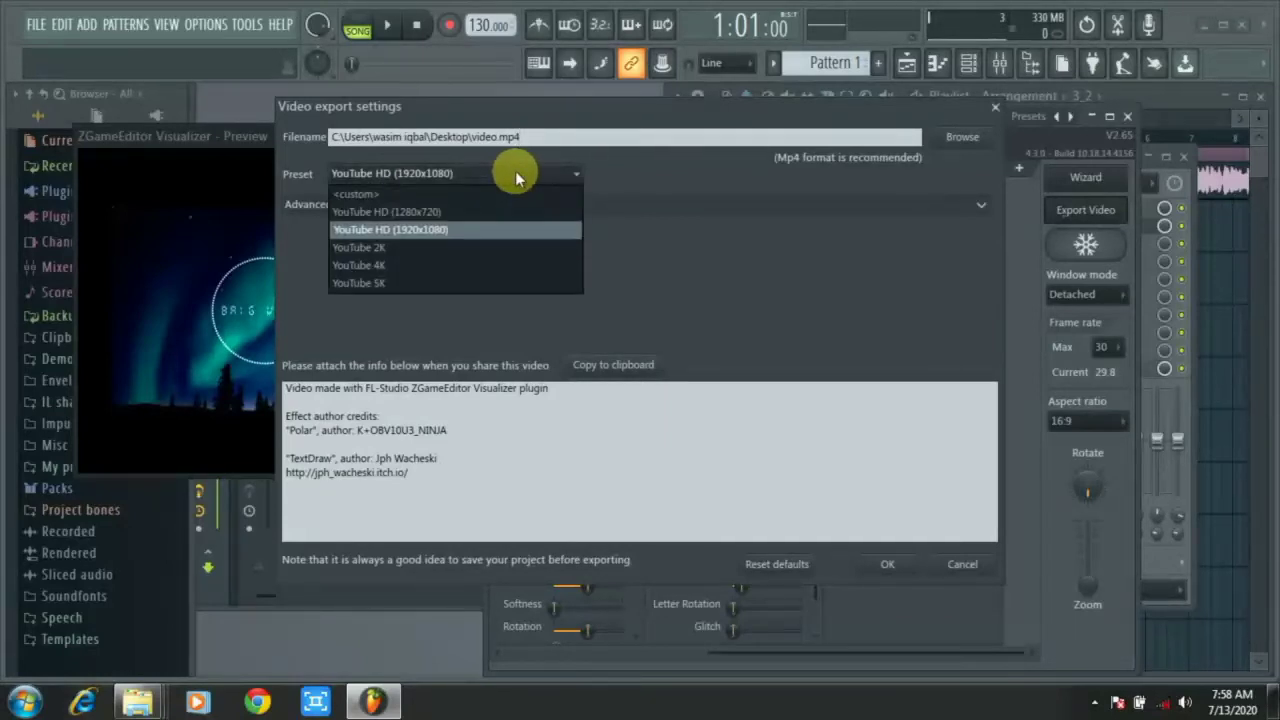
click(437, 216)
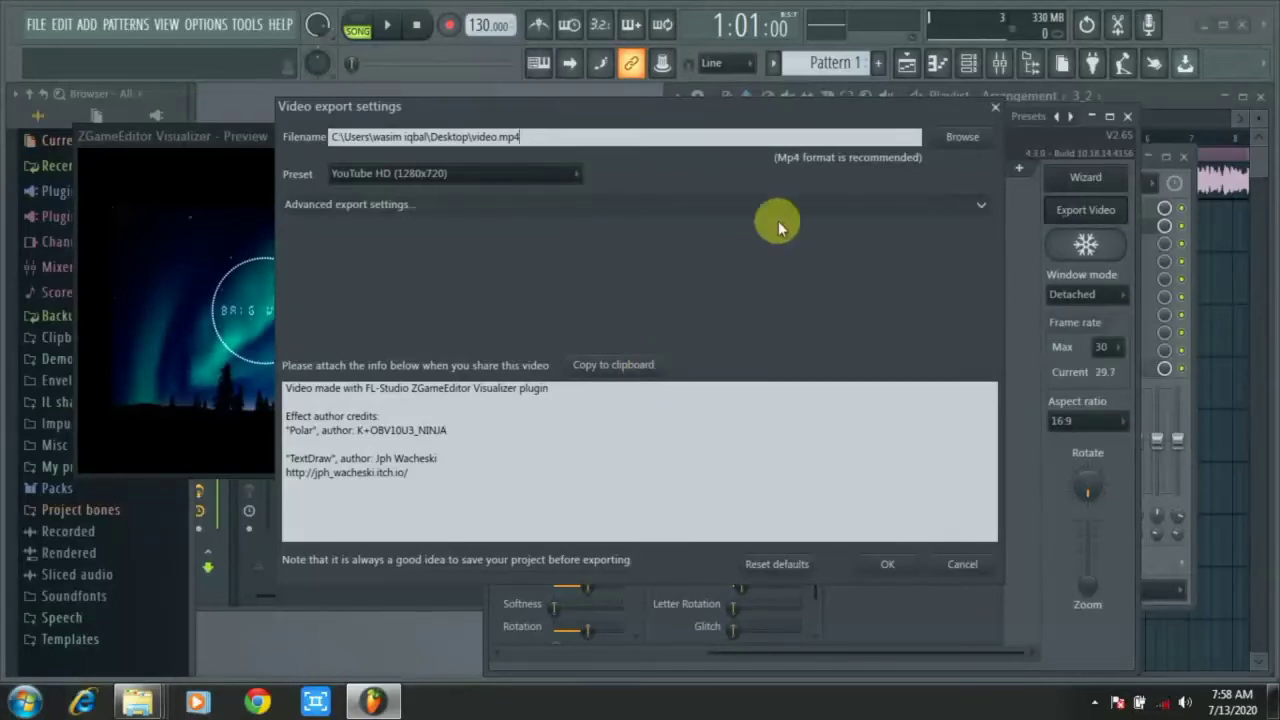
click(884, 566)
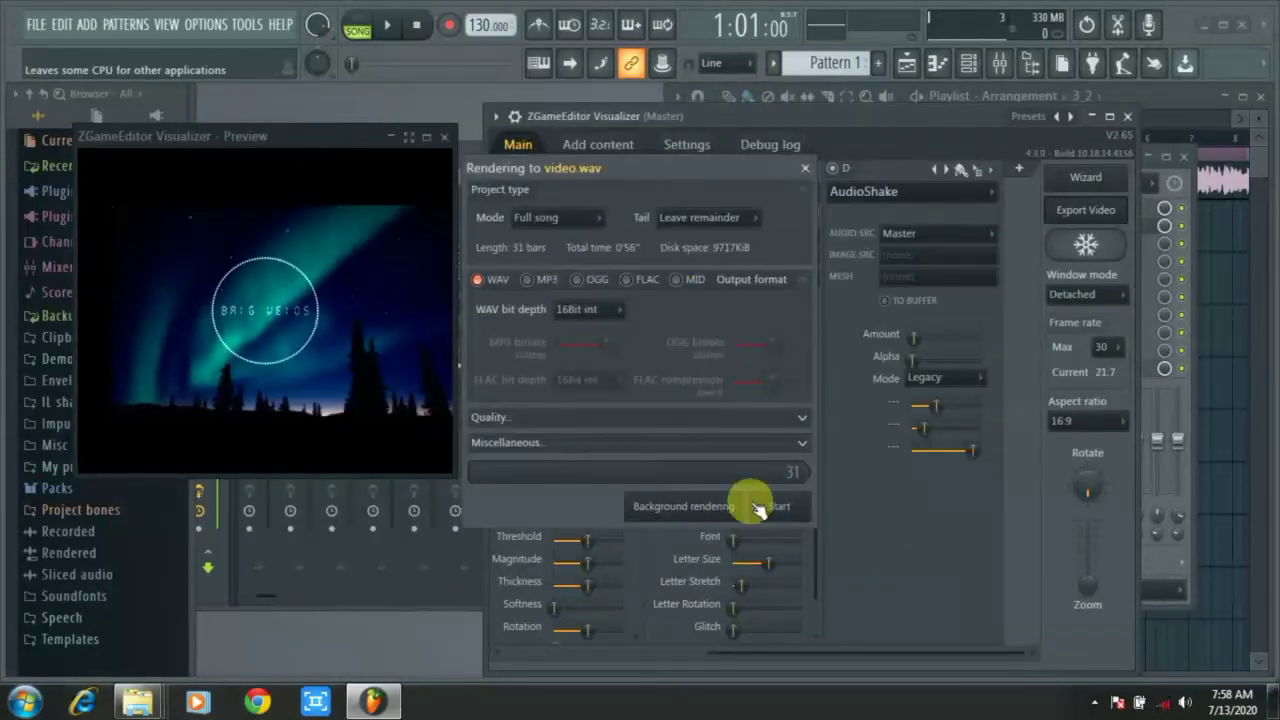
click(774, 507)
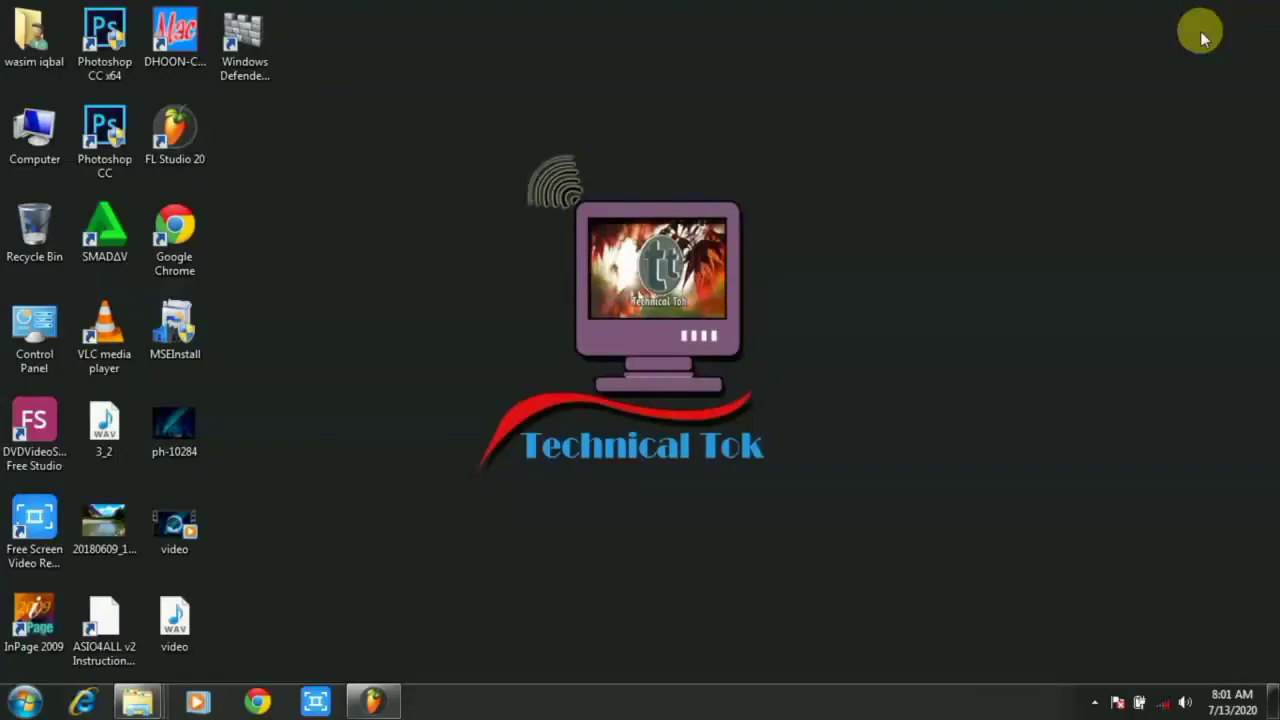
- Open the exported video file from the desktop in a media player to check the result
right_click(185, 532)
mouse_move(271, 200)
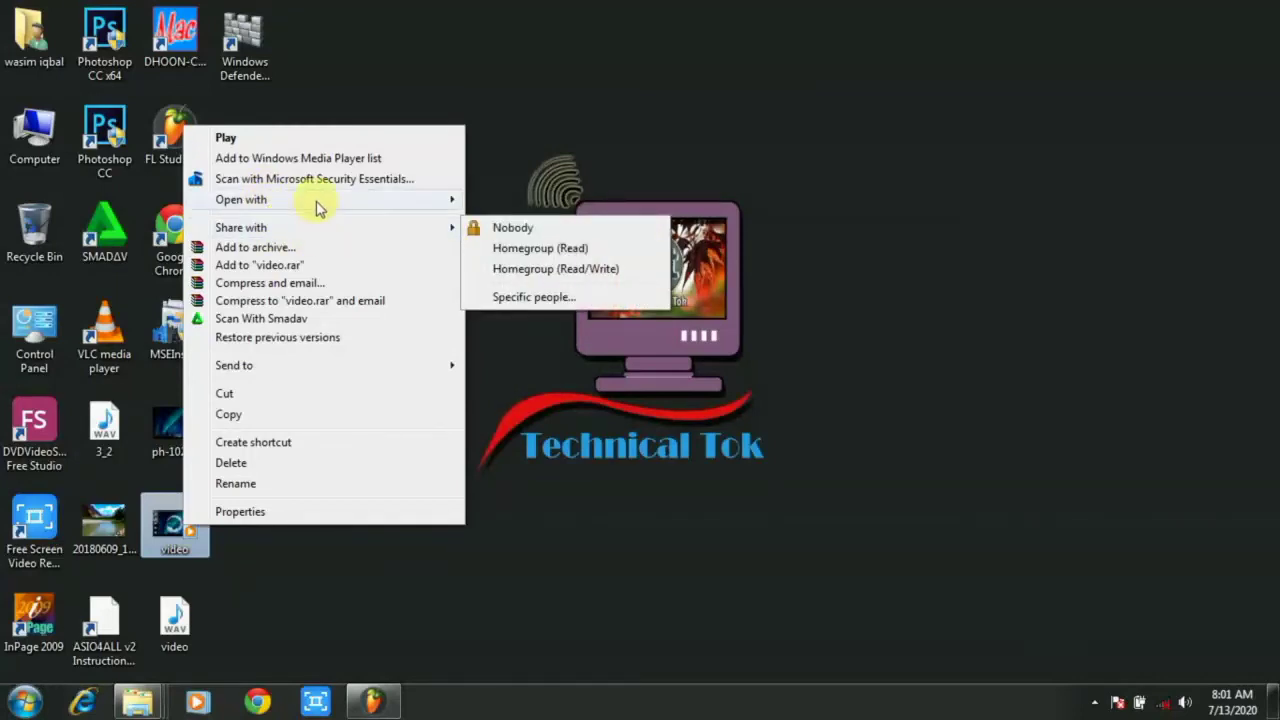
mouse_move(318, 207)
click(500, 194)
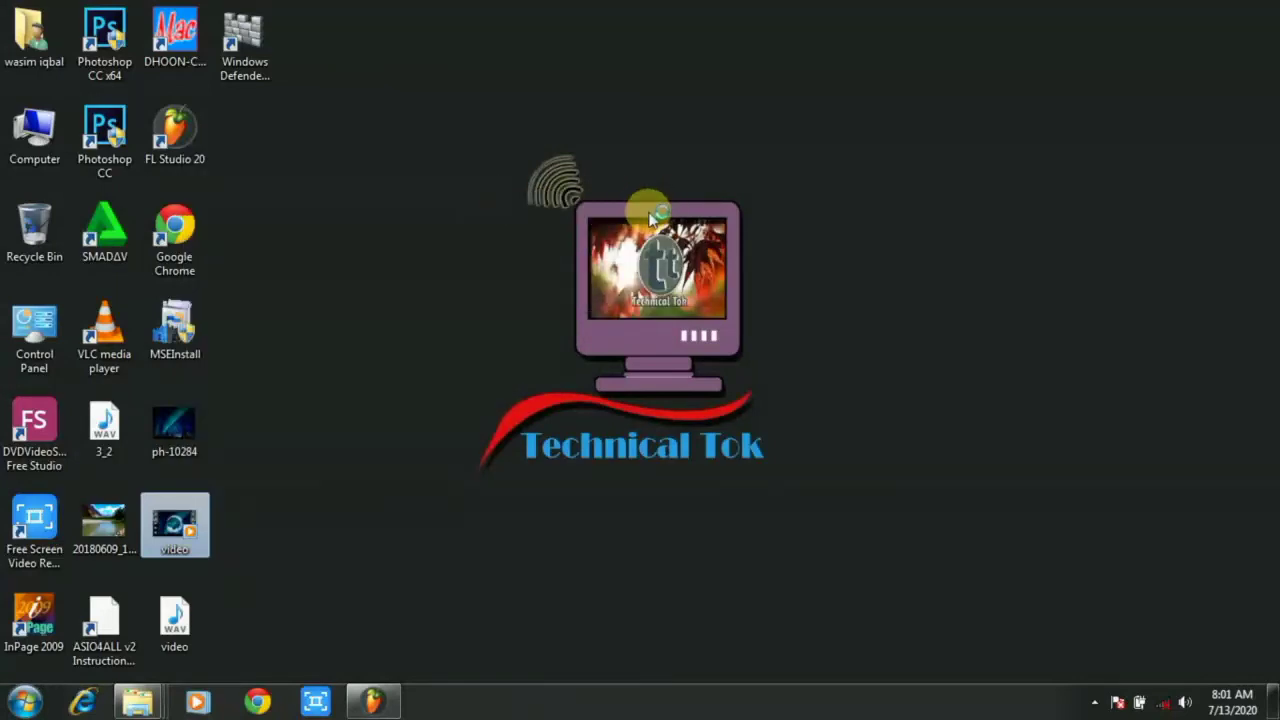